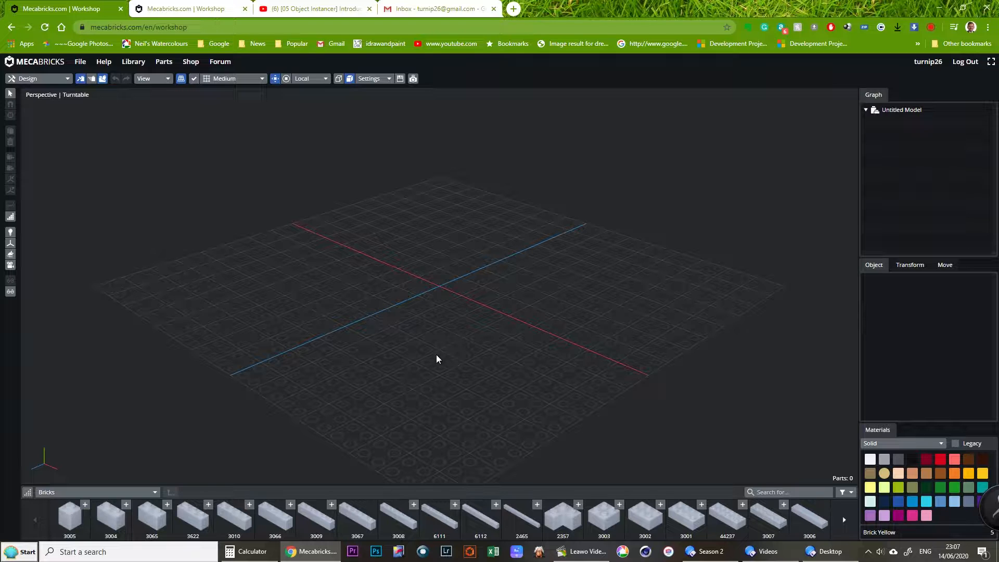
Add a 2x4 brick (3001) to the scene and show the node editor with its animation timeline.
{"action": "left_click", "coordinate": [686, 517]}
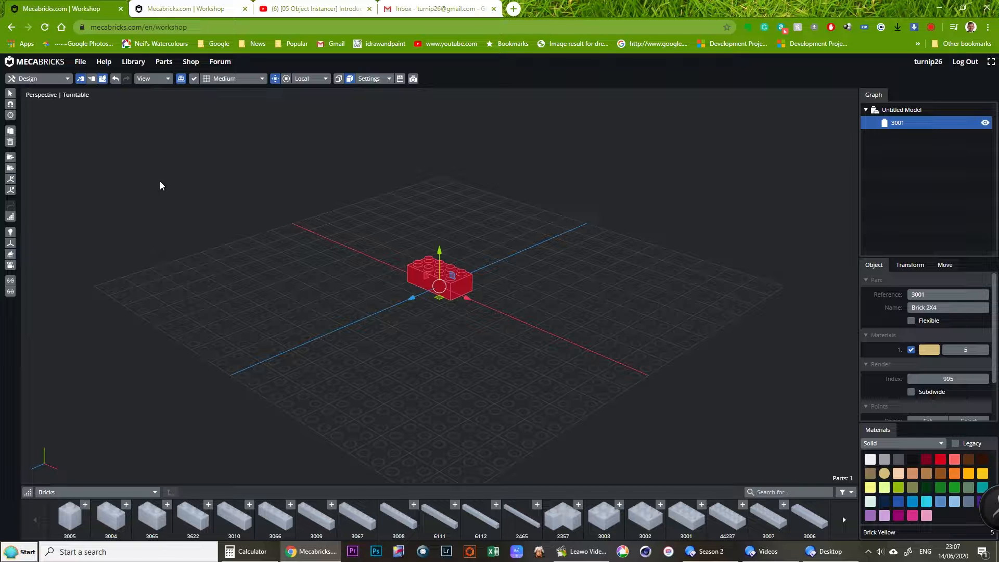
{"action": "left_click", "coordinate": [91, 79]}
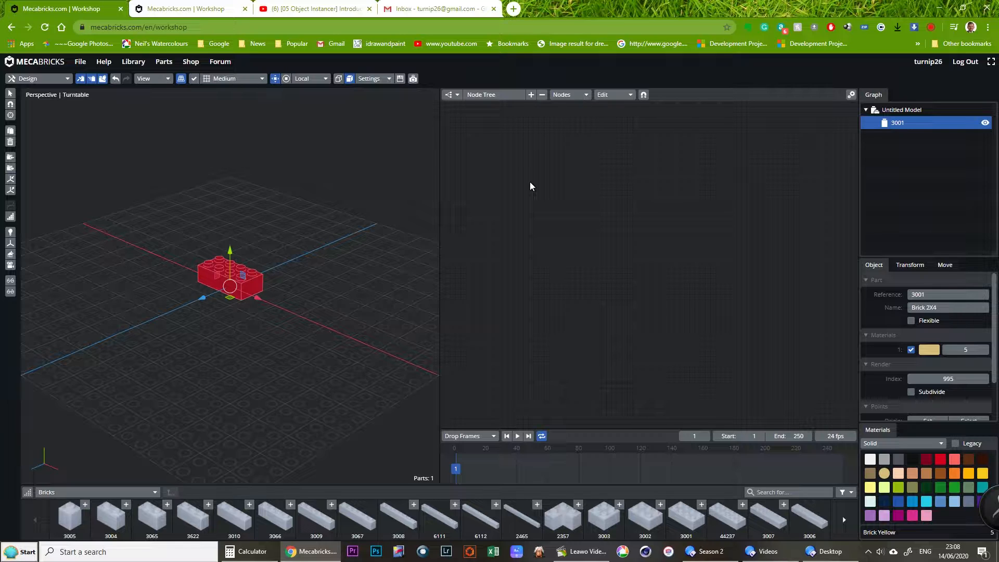
{"action": "left_click", "coordinate": [458, 97]}
{"action": "left_click", "coordinate": [458, 97]}
Play the timeline briefly and set the animation's end frame to 360.
{"action": "mouse_move", "coordinate": [456, 471]}
{"action": "left_mouse_down"}
{"action": "mouse_move", "coordinate": [831, 471]}
{"action": "mouse_move", "coordinate": [440, 474]}
{"action": "left_mouse_up"}
{"action": "left_click", "coordinate": [518, 436]}
{"action": "left_click", "coordinate": [518, 436]}
{"action": "left_click", "coordinate": [798, 436]}
{"action": "key", "text": "Return"}
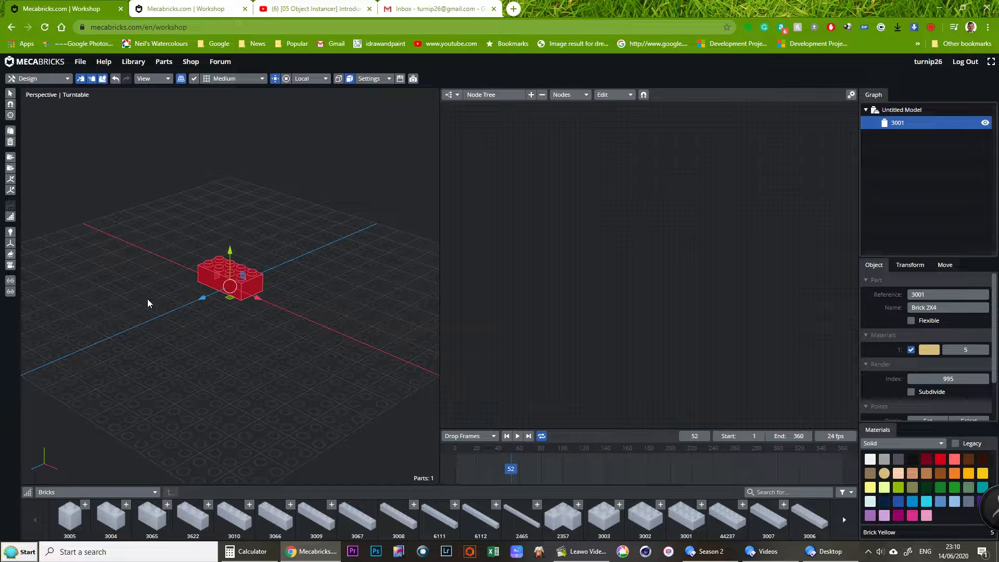
Return the playhead to frame 1 and add a Frame Info node at the upper corner of the node tree.
{"action": "left_click_drag", "start_coordinate": [511, 469], "coordinate": [453, 472]}
{"action": "mouse_move", "coordinate": [465, 472]}
{"action": "left_mouse_down"}
{"action": "mouse_move", "coordinate": [489, 474]}
{"action": "mouse_move", "coordinate": [451, 477]}
{"action": "left_mouse_up"}
{"action": "left_click", "coordinate": [567, 95]}
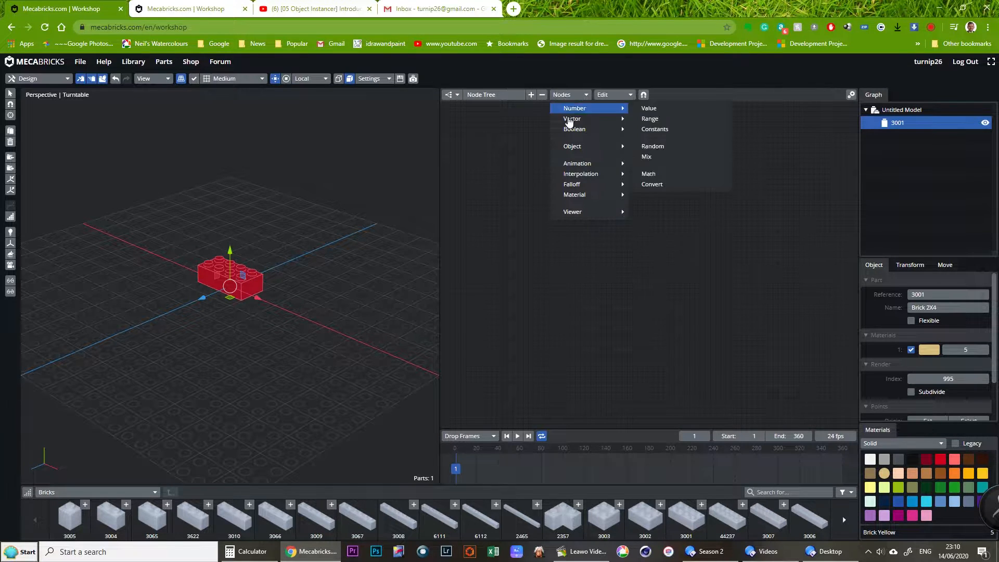
{"action": "mouse_move", "coordinate": [575, 167]}
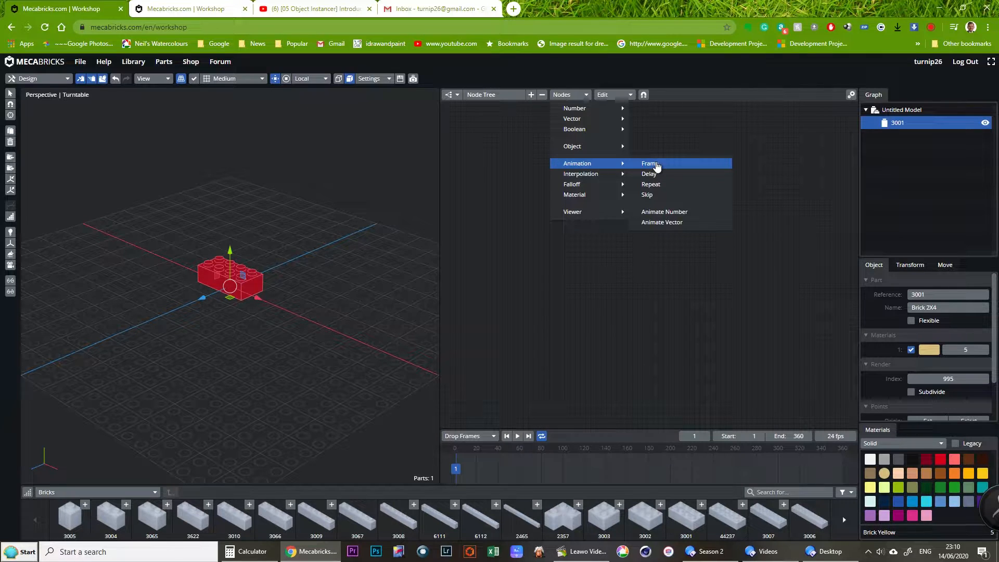
{"action": "left_click", "coordinate": [657, 164]}
{"action": "left_click_drag", "start_coordinate": [672, 171], "coordinate": [462, 146]}
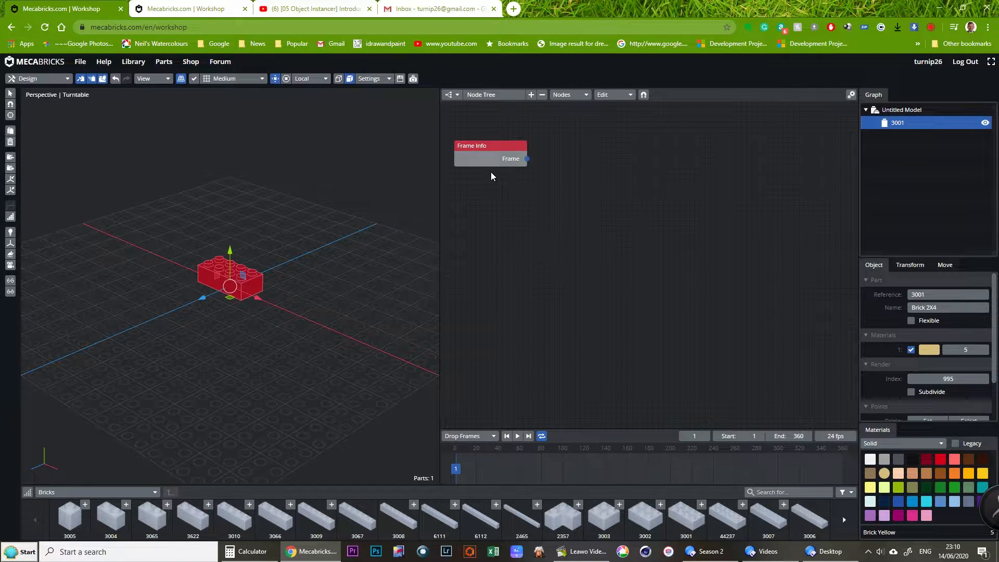
{"action": "left_click_drag", "start_coordinate": [490, 151], "coordinate": [483, 141]}
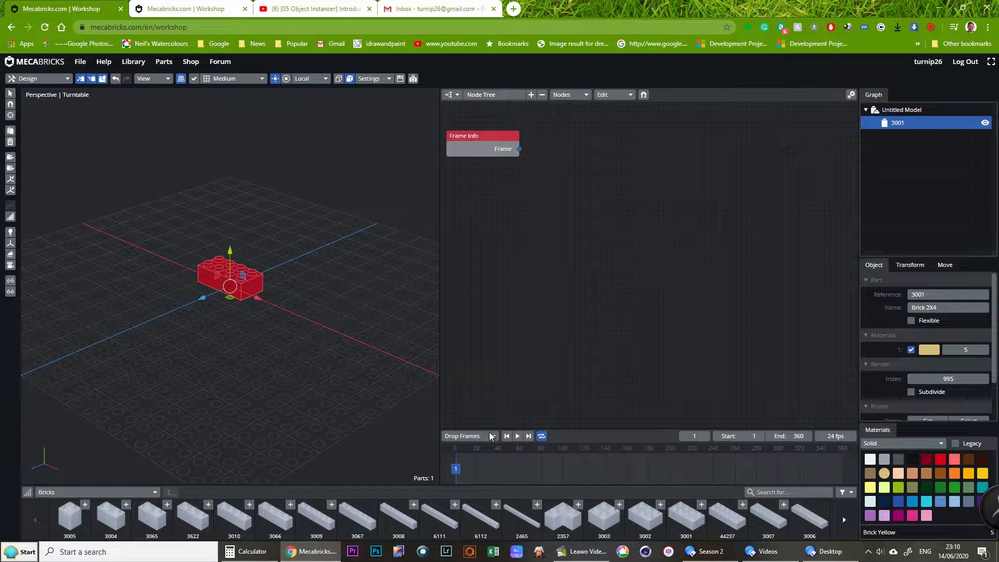
Add a Viewer node beside Frame Info and connect the Frame output to its input.
{"action": "left_click_drag", "start_coordinate": [456, 470], "coordinate": [420, 491]}
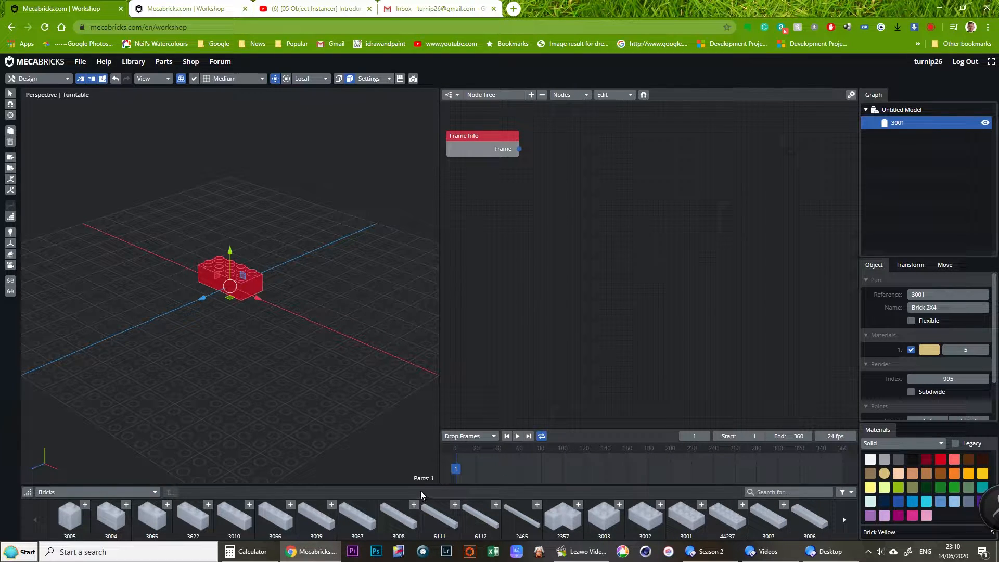
{"action": "left_click", "coordinate": [567, 99]}
{"action": "mouse_move", "coordinate": [578, 213]}
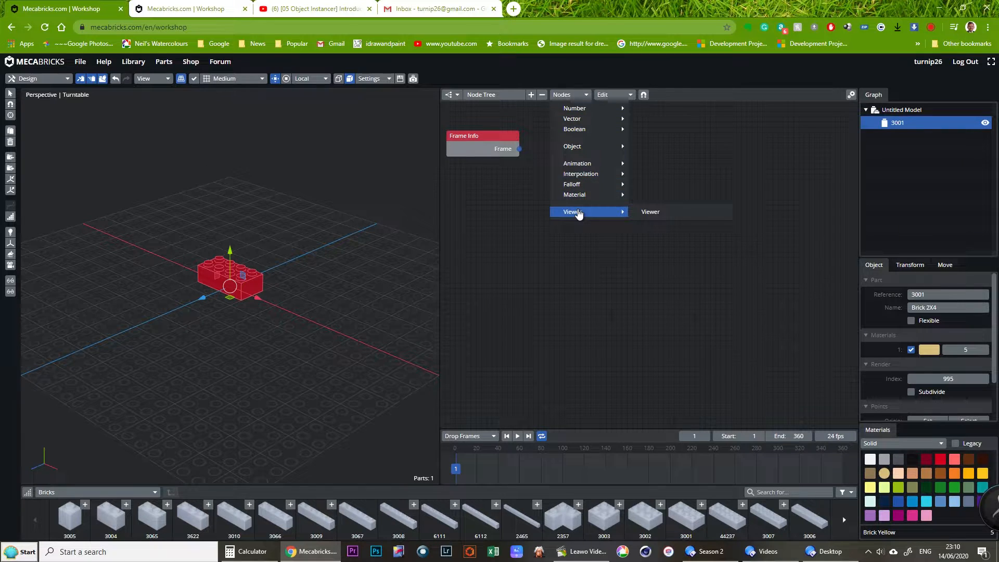
{"action": "left_click", "coordinate": [649, 213]}
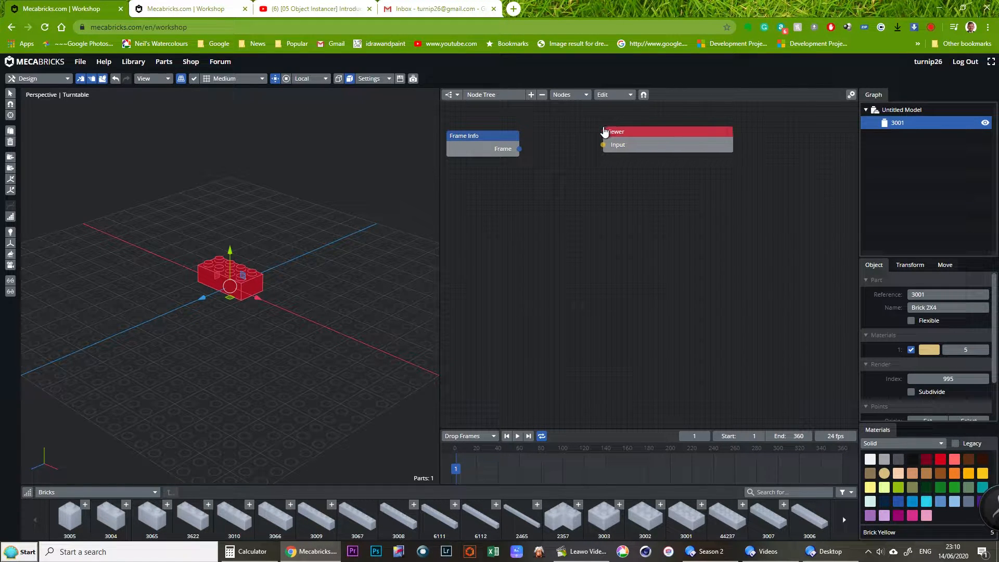
{"action": "left_click", "coordinate": [605, 132]}
{"action": "left_click_drag", "start_coordinate": [604, 150], "coordinate": [519, 151]}
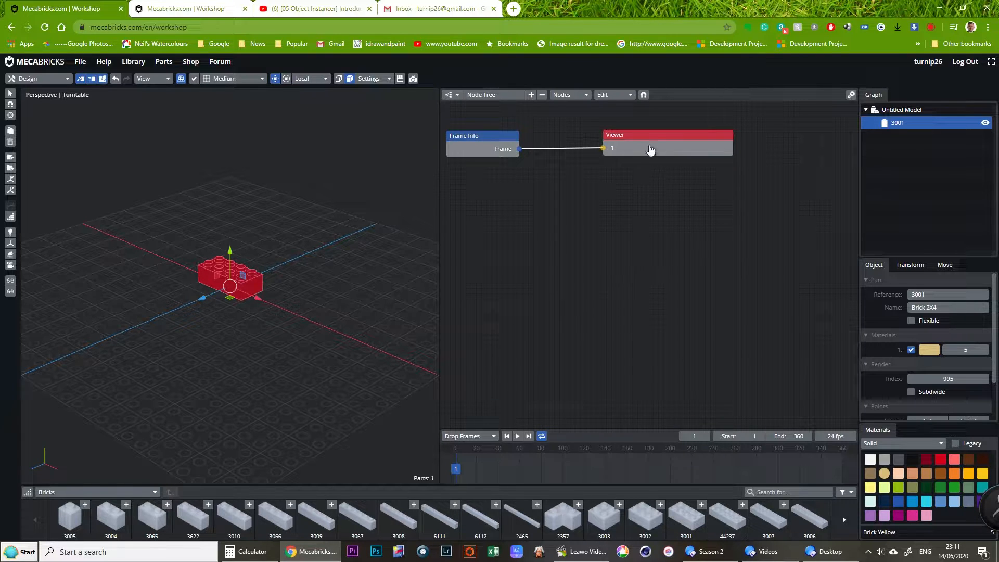
{"action": "left_click_drag", "start_coordinate": [651, 138], "coordinate": [621, 140]}
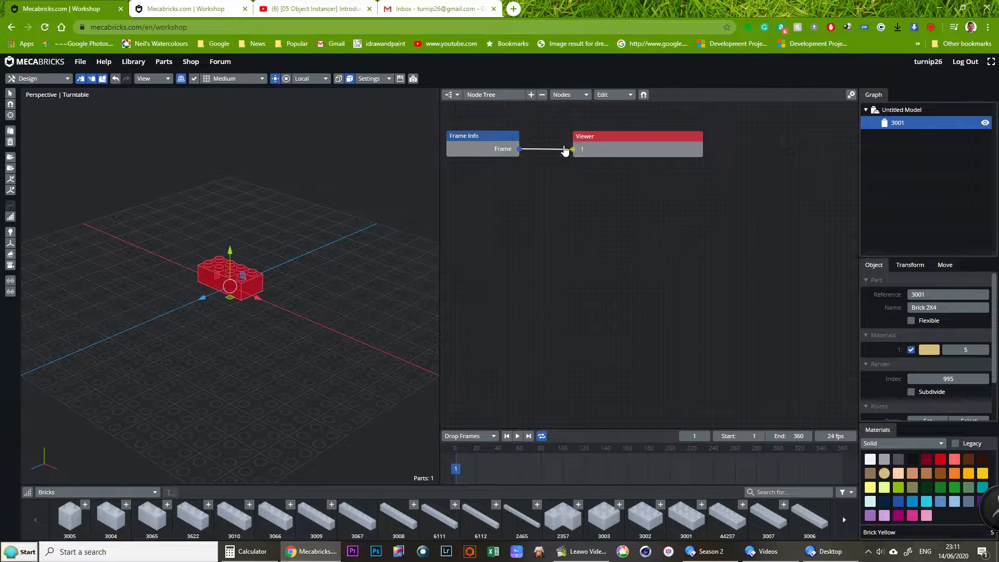
Play the animation twice to watch the frame number in the Viewer, returning the playhead to frame 1.
{"action": "mouse_move", "coordinate": [457, 471]}
{"action": "left_mouse_down"}
{"action": "mouse_move", "coordinate": [645, 474]}
{"action": "mouse_move", "coordinate": [451, 476]}
{"action": "left_mouse_up"}
{"action": "left_click", "coordinate": [518, 436]}
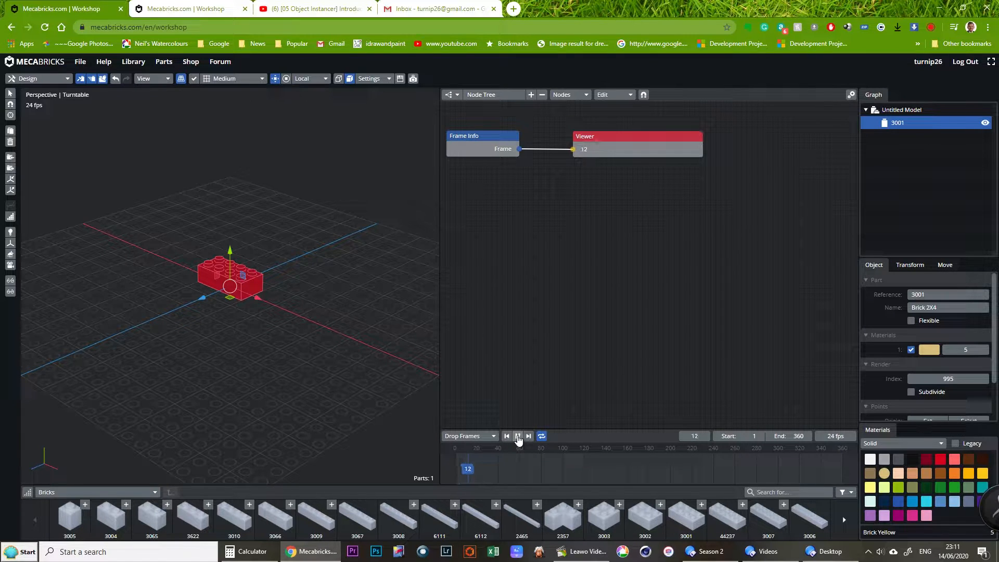
{"action": "left_click", "coordinate": [518, 436]}
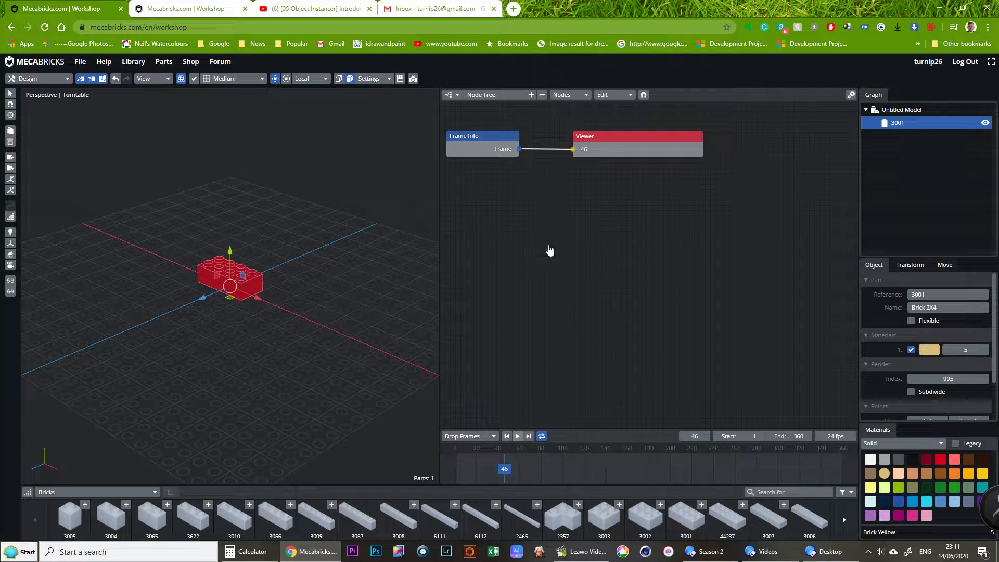
{"action": "left_click_drag", "start_coordinate": [504, 469], "coordinate": [444, 472]}
{"action": "left_click", "coordinate": [518, 436]}
{"action": "left_click", "coordinate": [517, 436]}
{"action": "left_click_drag", "start_coordinate": [506, 468], "coordinate": [441, 476]}
Add a Convert node below Frame Info, set to Degree to Radian with an input value of 1.
{"action": "left_click", "coordinate": [564, 95]}
{"action": "mouse_move", "coordinate": [567, 111]}
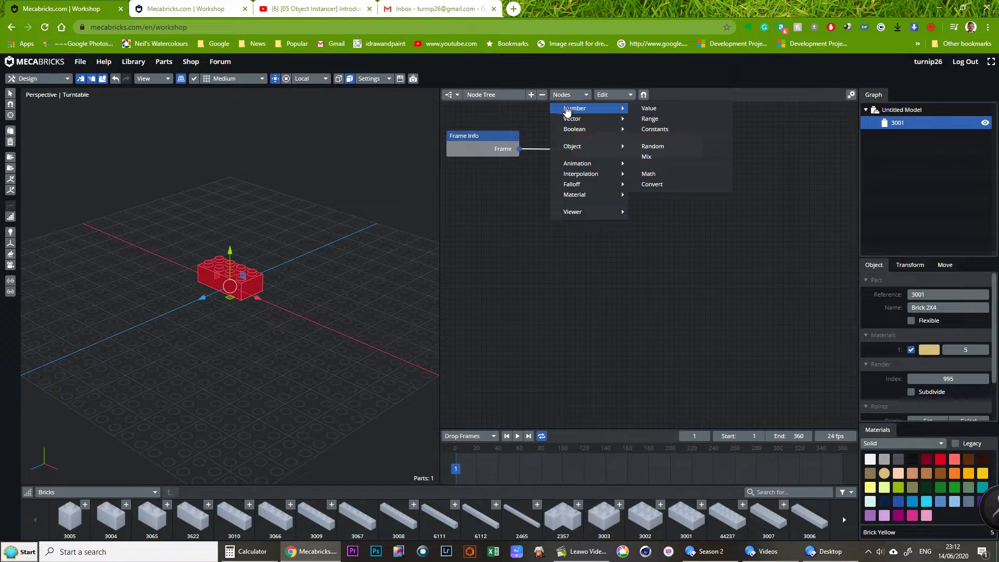
{"action": "left_click", "coordinate": [656, 186]}
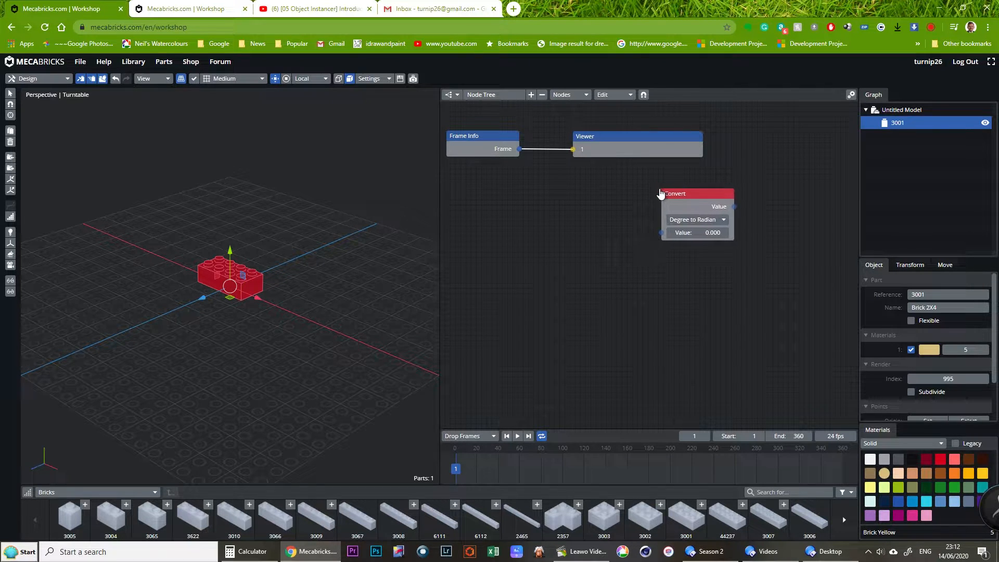
{"action": "left_click", "coordinate": [463, 245]}
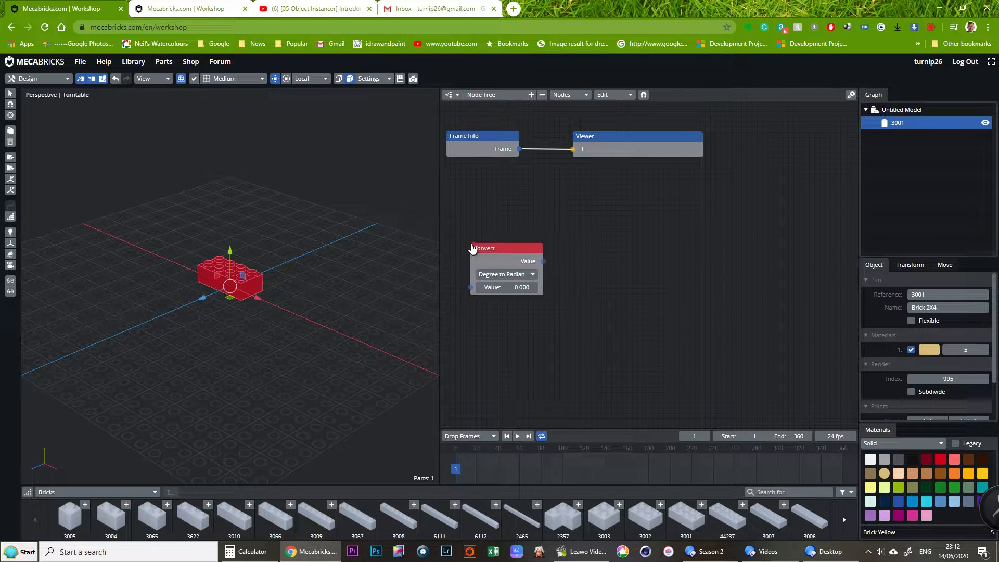
{"action": "left_click", "coordinate": [508, 276]}
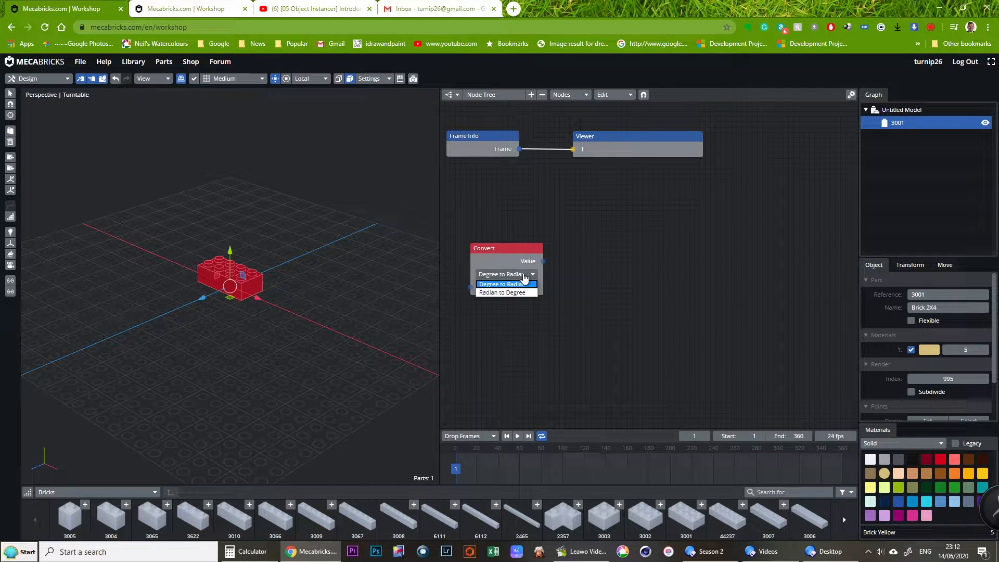
{"action": "left_click", "coordinate": [521, 284]}
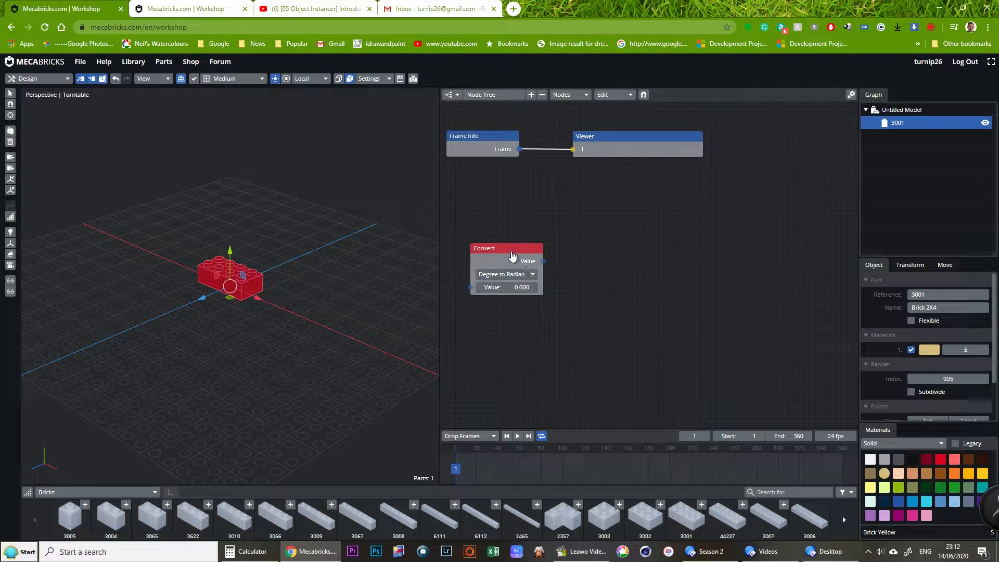
{"action": "left_click_drag", "start_coordinate": [508, 251], "coordinate": [519, 275]}
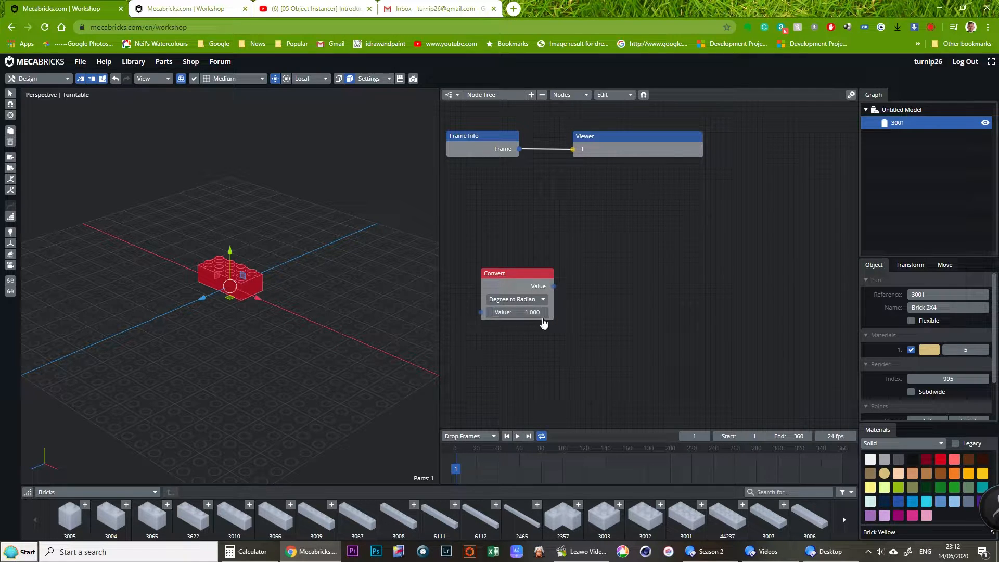
{"action": "left_click_drag", "start_coordinate": [515, 276], "coordinate": [491, 256]}
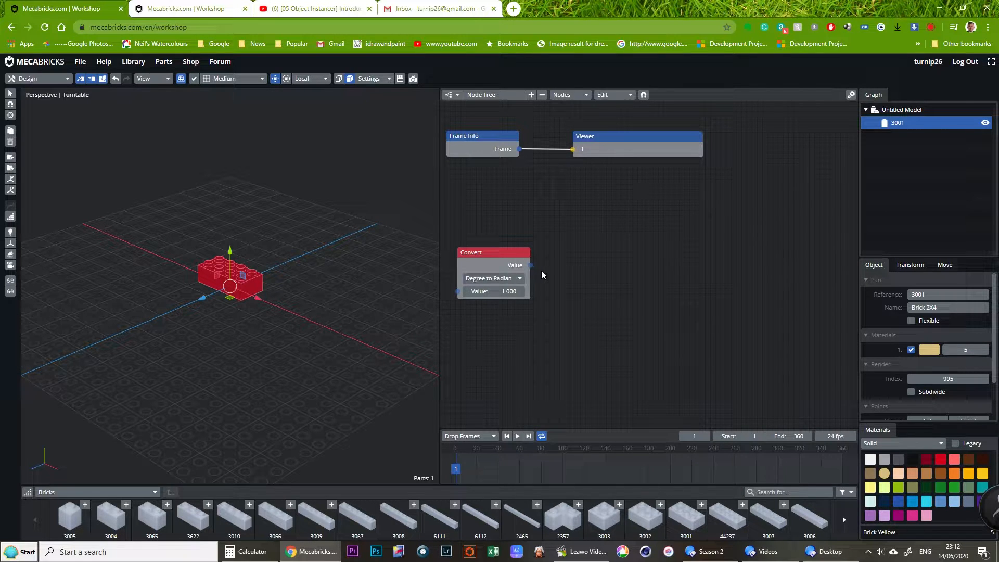
Add a second Viewer node beside the Convert node and connect the converted value to it.
{"action": "left_click", "coordinate": [572, 94]}
{"action": "mouse_move", "coordinate": [575, 212]}
{"action": "left_click", "coordinate": [641, 216]}
{"action": "left_click", "coordinate": [624, 258]}
{"action": "left_click_drag", "start_coordinate": [530, 266], "coordinate": [623, 277]}
{"action": "mouse_move", "coordinate": [624, 280]}
{"action": "left_mouse_down"}
{"action": "mouse_move", "coordinate": [627, 271]}
{"action": "mouse_move", "coordinate": [617, 273]}
{"action": "left_mouse_up"}
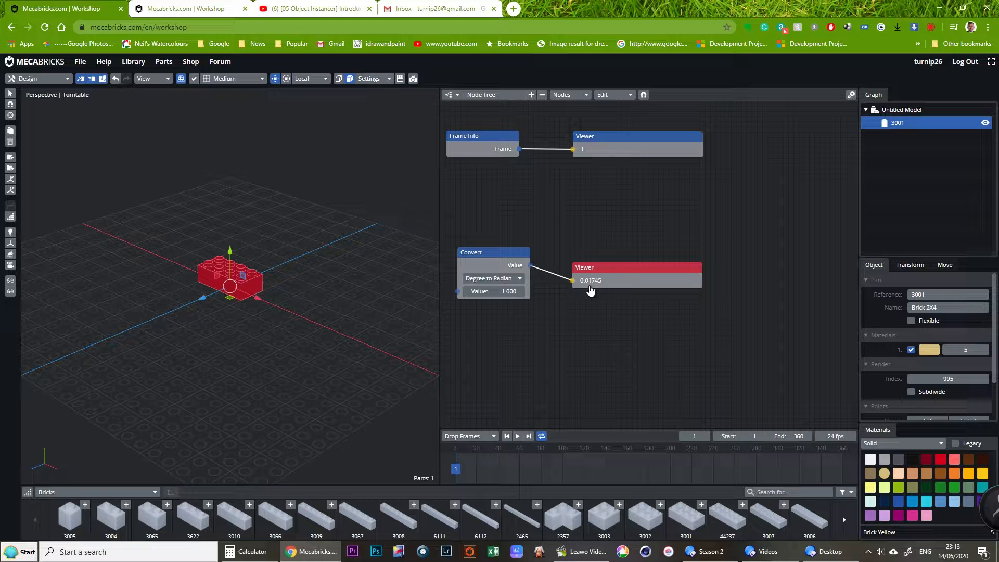
{"action": "left_click_drag", "start_coordinate": [631, 276], "coordinate": [644, 264]}
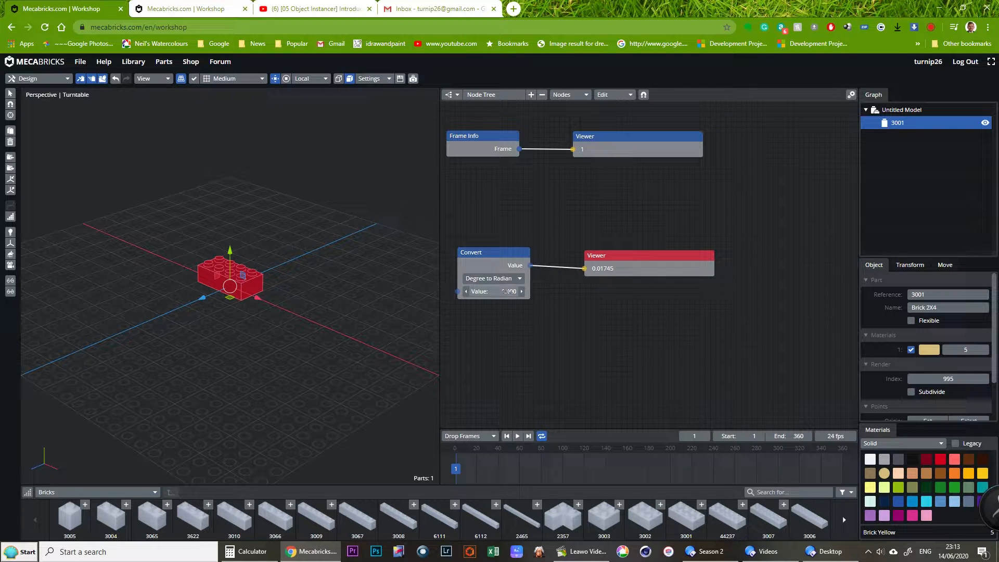
Vary the Convert node's input up and down to compare degree values with the radian output in the Viewer.
{"action": "left_click_drag", "start_coordinate": [507, 292], "coordinate": [555, 297]}
{"action": "left_click_drag", "start_coordinate": [503, 291], "coordinate": [600, 298]}
{"action": "left_click_drag", "start_coordinate": [749, 299], "coordinate": [790, 302]}
{"action": "left_click_drag", "start_coordinate": [478, 291], "coordinate": [697, 297]}
{"action": "left_click_drag", "start_coordinate": [500, 291], "coordinate": [692, 296]}
{"action": "left_click_drag", "start_coordinate": [499, 291], "coordinate": [597, 297]}
{"action": "left_click_drag", "start_coordinate": [504, 292], "coordinate": [580, 301]}
{"action": "left_click_drag", "start_coordinate": [644, 302], "coordinate": [647, 302]}
{"action": "left_click_drag", "start_coordinate": [514, 291], "coordinate": [187, 301]}
{"action": "left_click_drag", "start_coordinate": [519, 300], "coordinate": [246, 285]}
{"action": "left_click_drag", "start_coordinate": [472, 293], "coordinate": [497, 291]}
Set the Convert node's input value back to 1.
{"action": "left_click", "coordinate": [504, 291]}
{"action": "type", "text": "1"}
{"action": "key", "text": "Return"}
Rearrange the Frame Info, Convert and both Viewer nodes to clear space in the middle of the node tree.
{"action": "left_click_drag", "start_coordinate": [649, 275], "coordinate": [611, 387]}
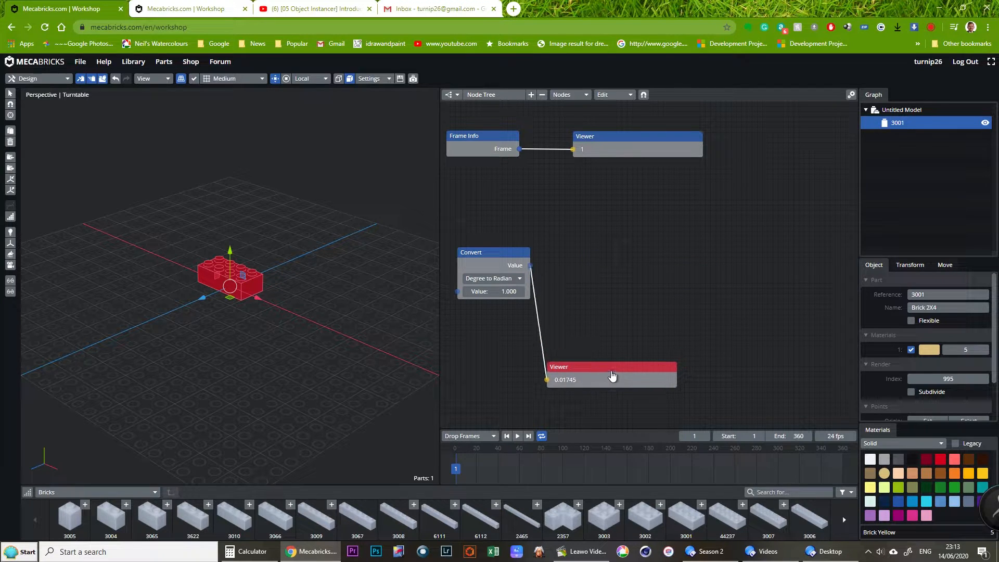
{"action": "left_click_drag", "start_coordinate": [499, 261], "coordinate": [489, 273]}
{"action": "left_click_drag", "start_coordinate": [608, 375], "coordinate": [553, 388]}
{"action": "left_click_drag", "start_coordinate": [477, 143], "coordinate": [475, 173]}
{"action": "left_click_drag", "start_coordinate": [619, 139], "coordinate": [577, 117]}
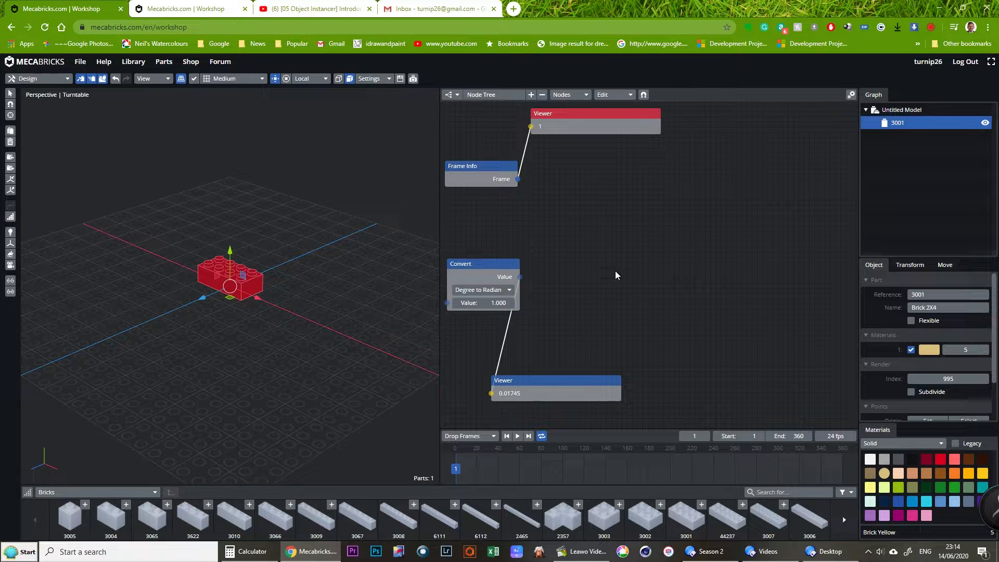
{"action": "left_click_drag", "start_coordinate": [561, 385], "coordinate": [613, 390]}
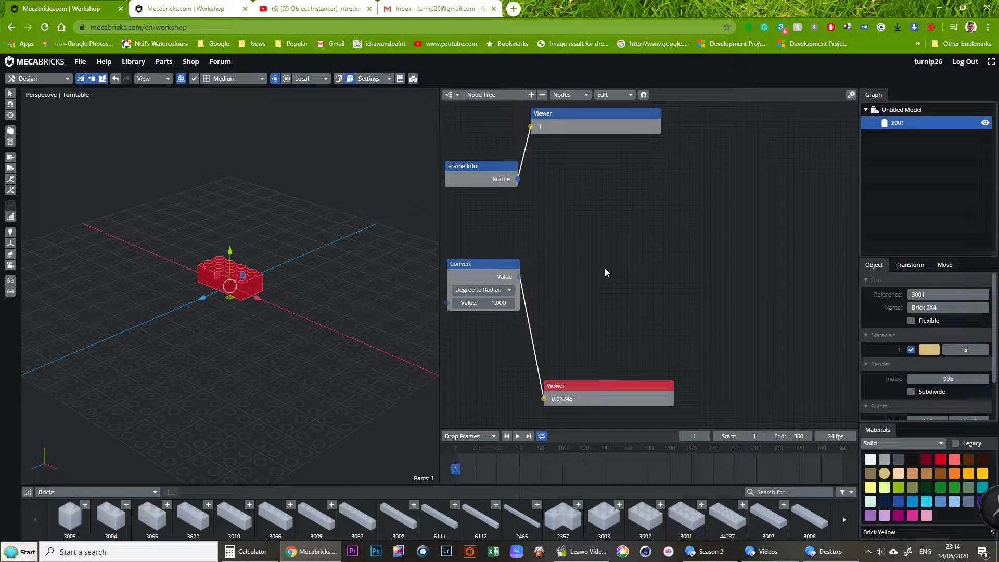
Add a Math node set to Multiply in the free space between the Frame Info and Convert nodes.
{"action": "left_click", "coordinate": [575, 95]}
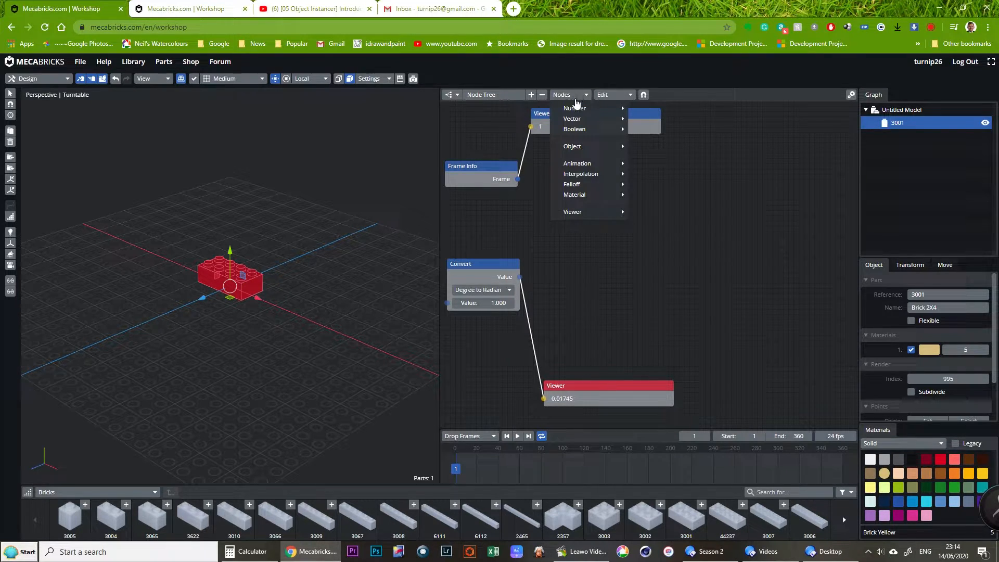
{"action": "mouse_move", "coordinate": [576, 109]}
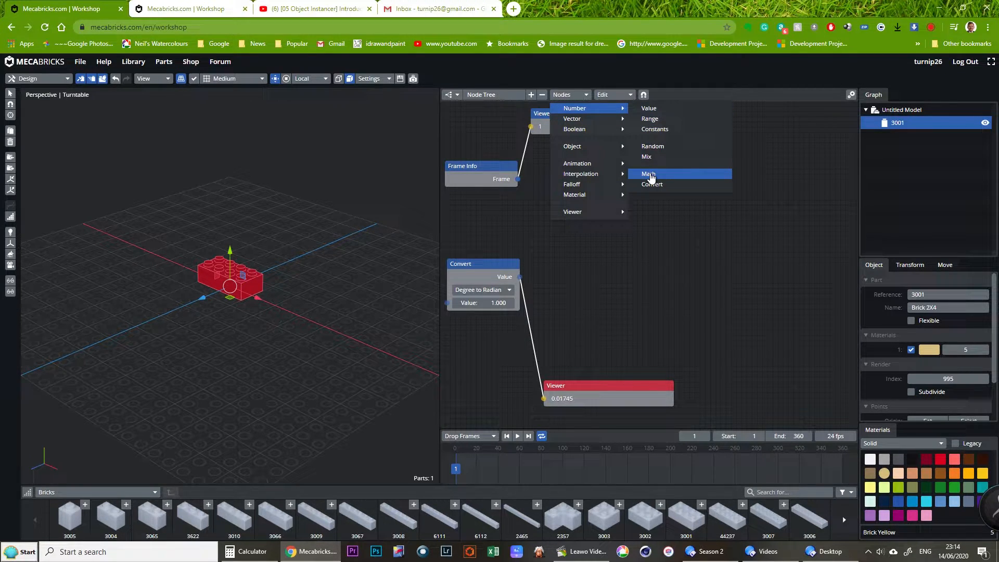
{"action": "left_click", "coordinate": [650, 177]}
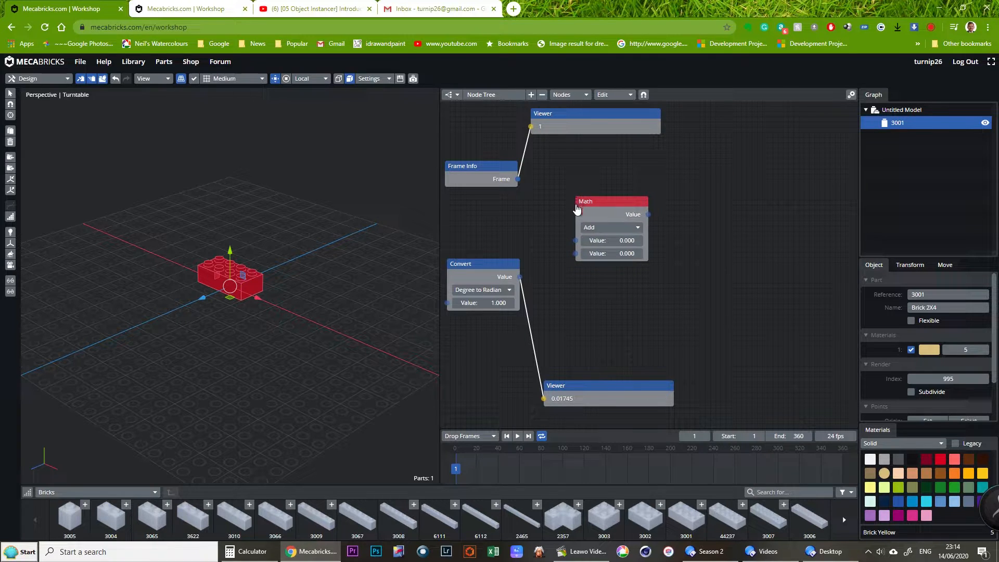
{"action": "left_click", "coordinate": [612, 228]}
{"action": "left_click_drag", "start_coordinate": [643, 269], "coordinate": [653, 346]}
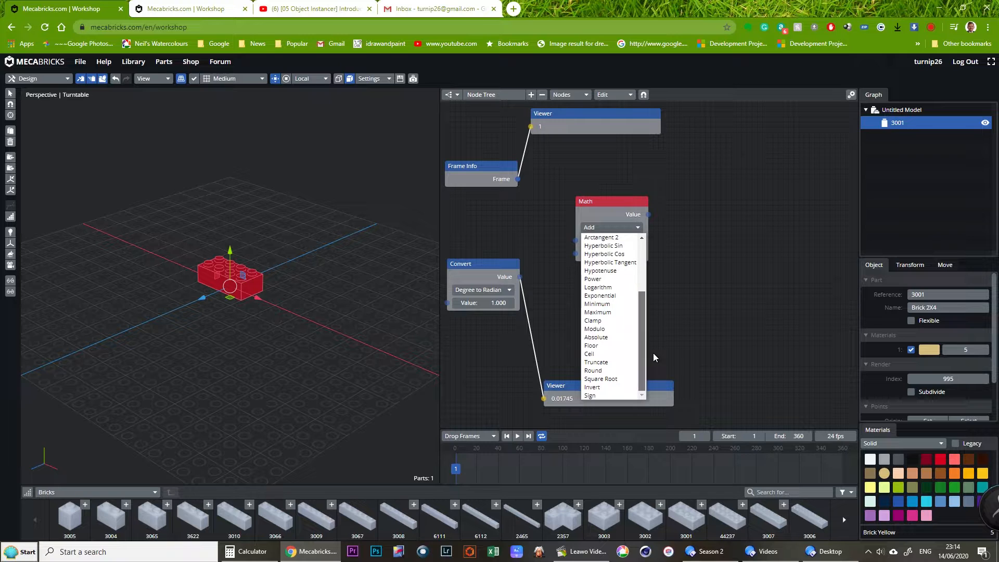
{"action": "left_click_drag", "start_coordinate": [651, 353], "coordinate": [652, 250]}
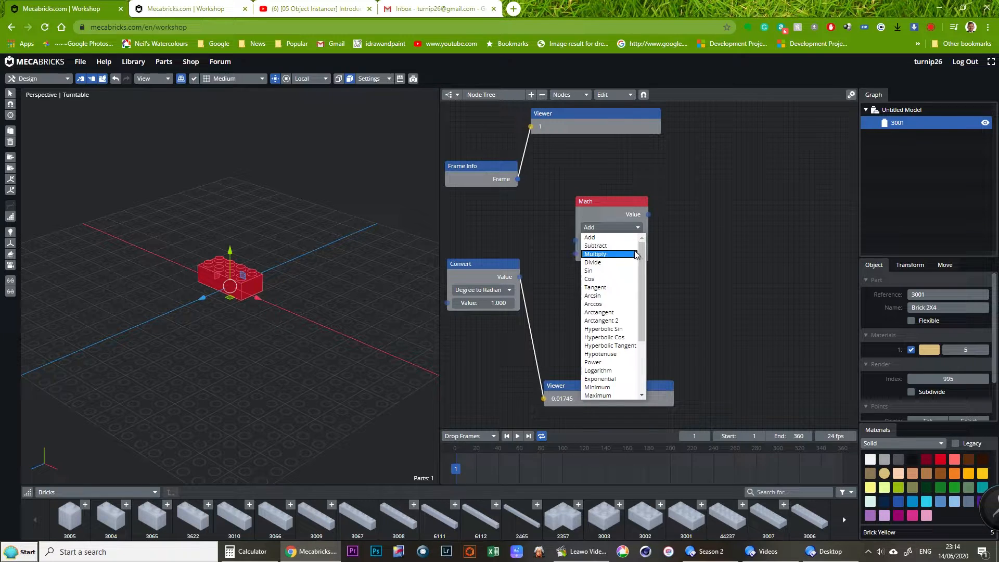
{"action": "left_click", "coordinate": [600, 254]}
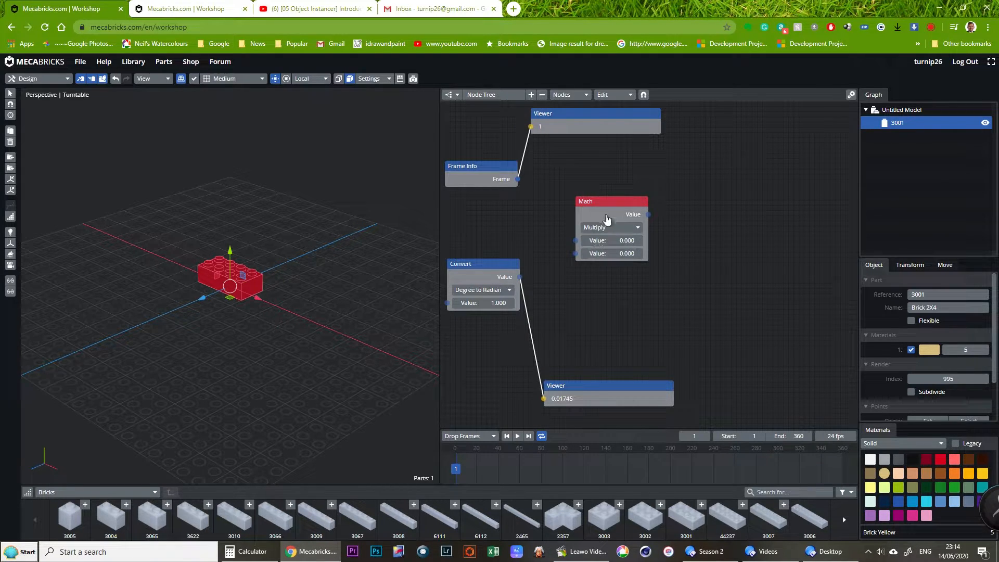
{"action": "left_click_drag", "start_coordinate": [608, 206], "coordinate": [617, 226]}
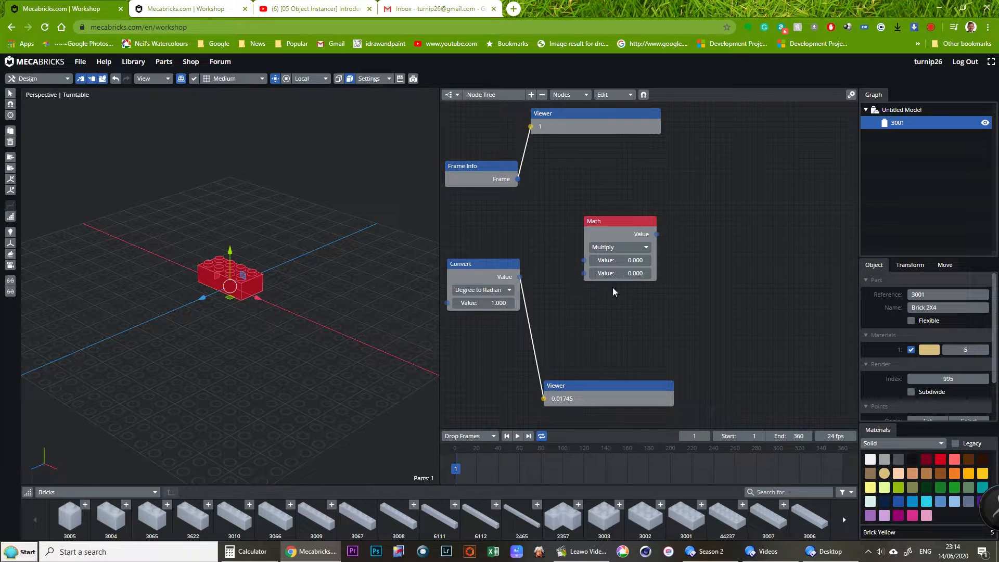
Add a third Viewer node beside the Math node and connect the Math output to it.
{"action": "left_click", "coordinate": [567, 94]}
{"action": "mouse_move", "coordinate": [591, 212]}
{"action": "left_click", "coordinate": [648, 213]}
{"action": "left_click", "coordinate": [719, 245]}
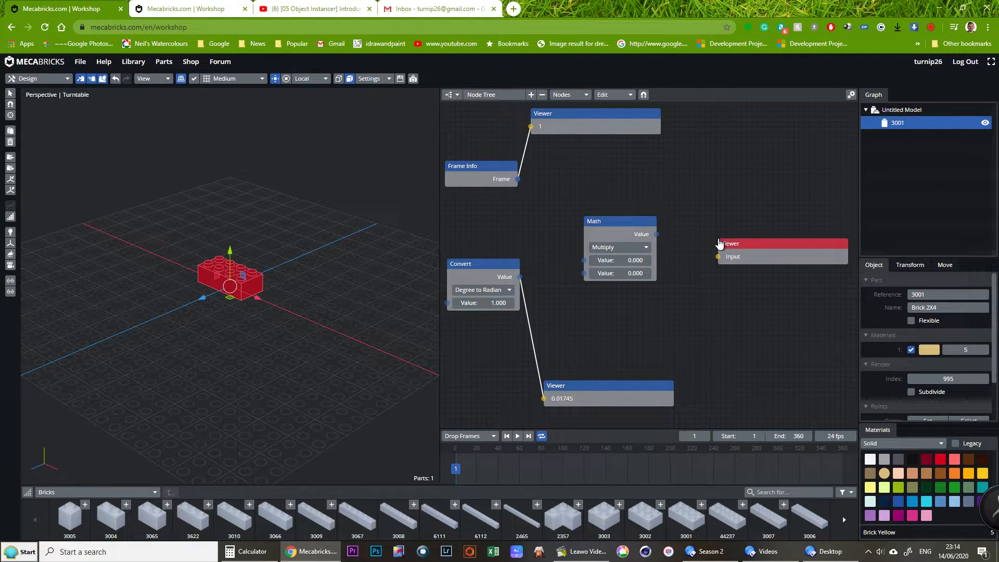
{"action": "left_click_drag", "start_coordinate": [657, 234], "coordinate": [718, 256]}
Set the Math node's two multiply values to 2 and 10.
{"action": "left_click_drag", "start_coordinate": [619, 260], "coordinate": [636, 264]}
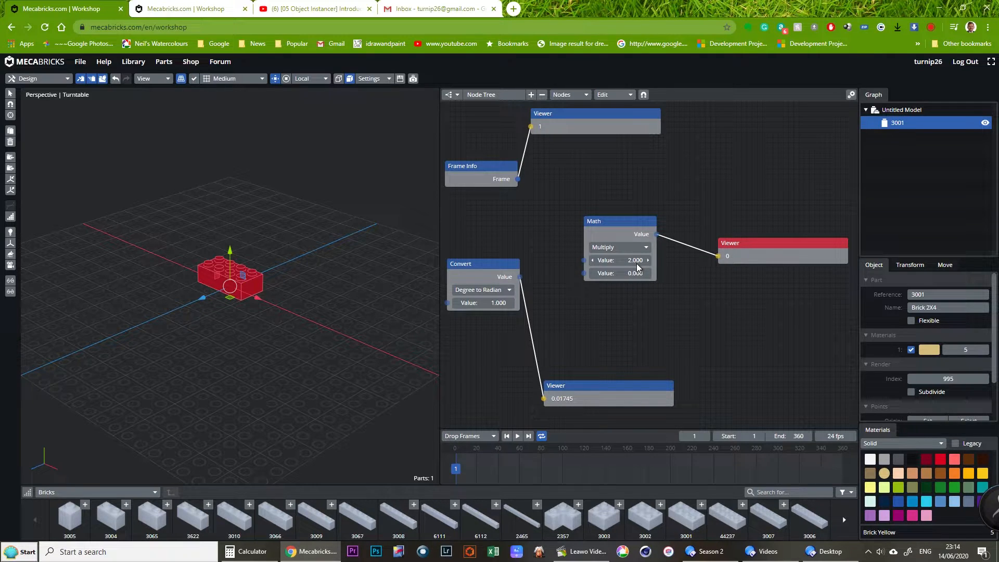
{"action": "left_click_drag", "start_coordinate": [638, 264], "coordinate": [631, 261]}
{"action": "left_click", "coordinate": [631, 264]}
{"action": "type", "text": "2"}
{"action": "key", "text": "Tab"}
{"action": "type", "text": "10"}
{"action": "key", "text": "Return"}
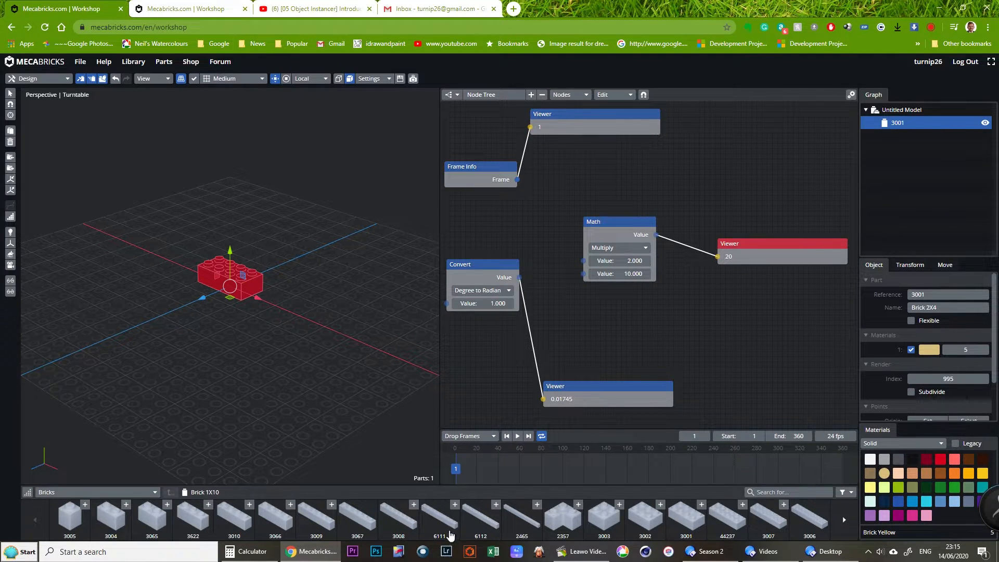
Connect the Frame and Convert outputs to the Math node's first and second inputs, and reposition the Math and Convert Viewers.
{"action": "left_click_drag", "start_coordinate": [456, 468], "coordinate": [395, 489]}
{"action": "left_click_drag", "start_coordinate": [808, 250], "coordinate": [800, 321]}
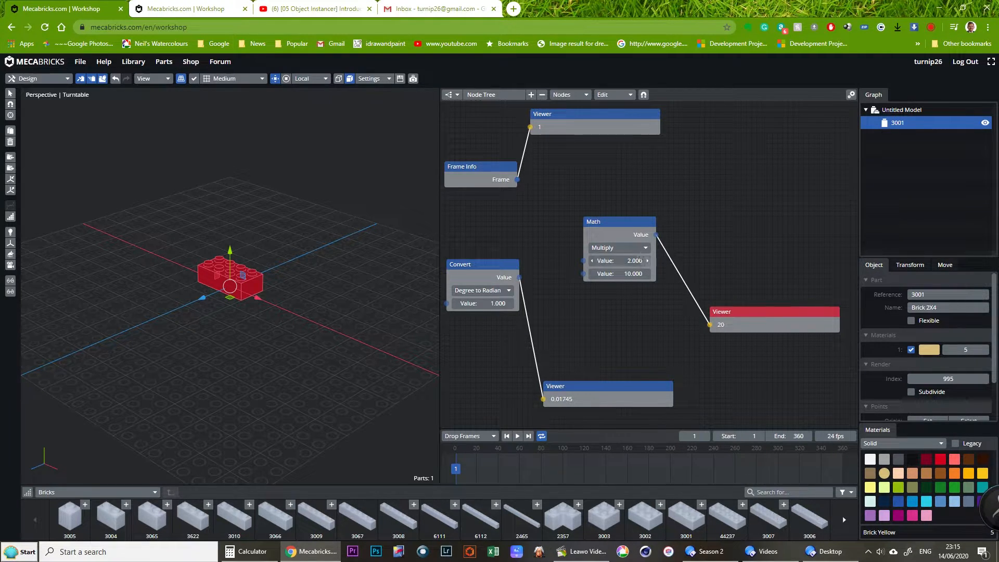
{"action": "left_click_drag", "start_coordinate": [629, 265], "coordinate": [687, 256]}
{"action": "left_click_drag", "start_coordinate": [577, 275], "coordinate": [583, 273]}
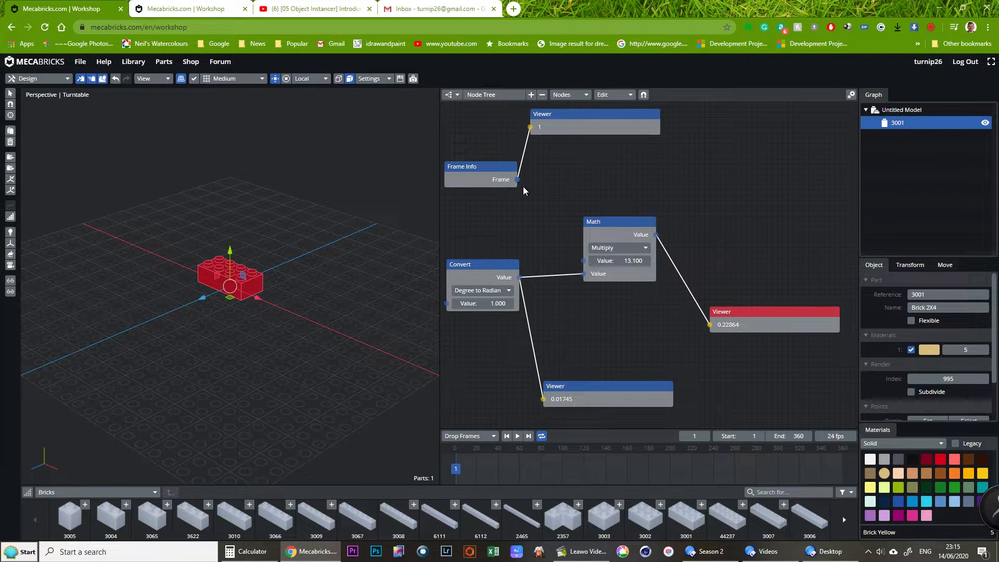
{"action": "left_click_drag", "start_coordinate": [544, 222], "coordinate": [586, 267]}
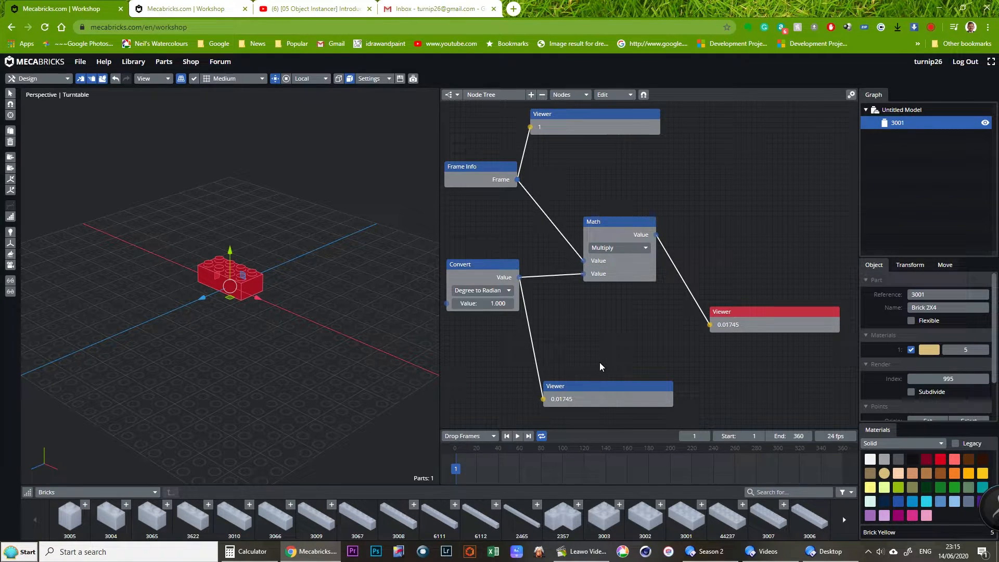
{"action": "left_click_drag", "start_coordinate": [771, 314], "coordinate": [765, 252]}
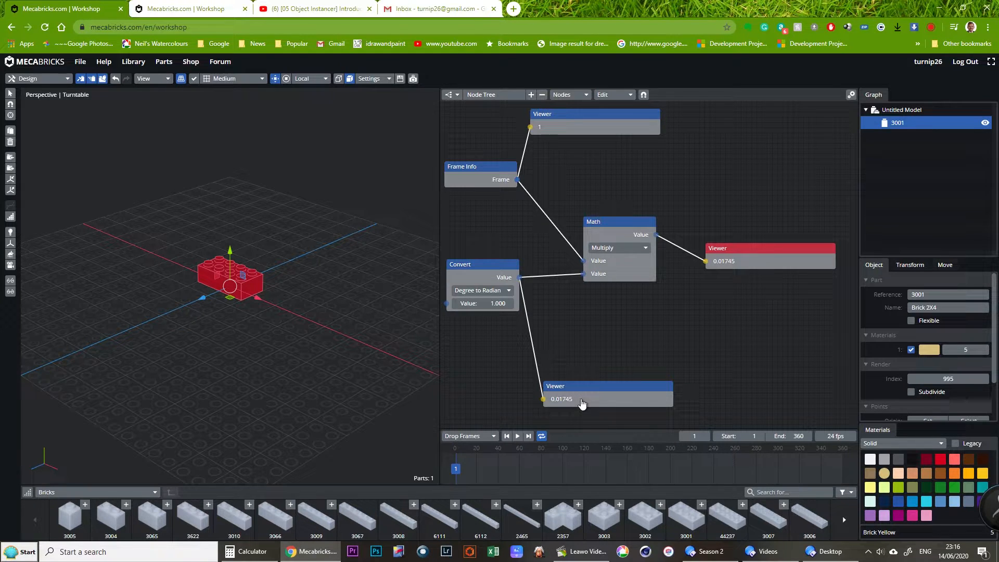
{"action": "left_click_drag", "start_coordinate": [598, 390], "coordinate": [614, 336]}
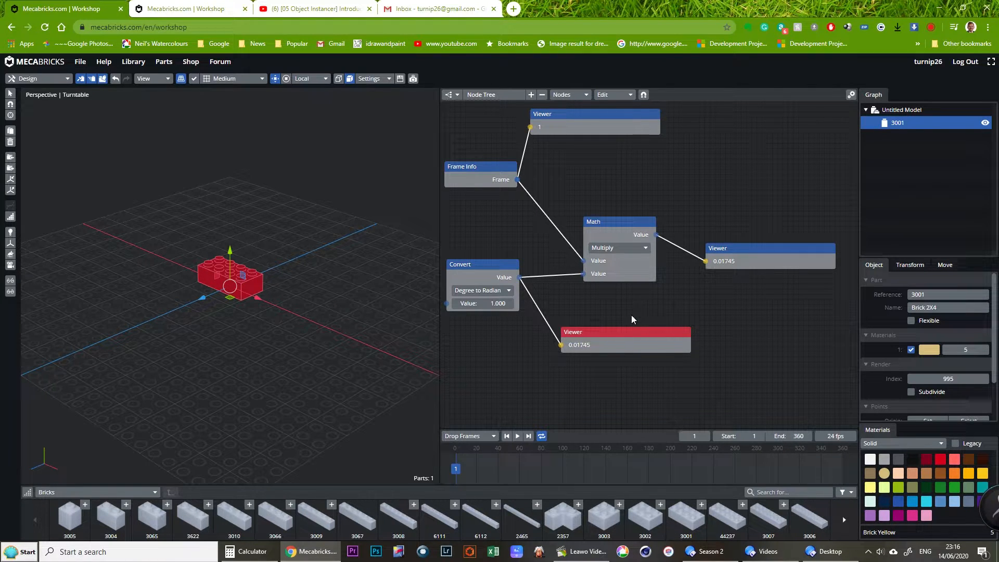
Scrub the timeline to frame 90 to check the multiplied value in the Viewer.
{"action": "left_click_drag", "start_coordinate": [459, 475], "coordinate": [519, 476]}
{"action": "left_click_drag", "start_coordinate": [523, 475], "coordinate": [546, 476]}
{"action": "left_click_drag", "start_coordinate": [551, 477], "coordinate": [551, 477]}
Move the Math node and its Viewer to free up space beside the Math output.
{"action": "left_click_drag", "start_coordinate": [743, 252], "coordinate": [716, 240]}
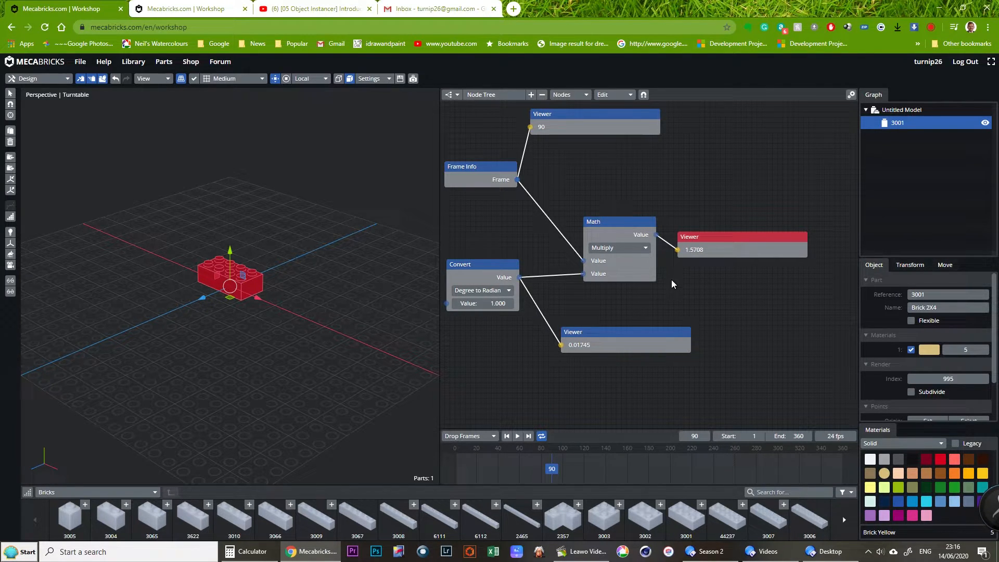
{"action": "left_click_drag", "start_coordinate": [613, 225], "coordinate": [584, 217]}
{"action": "left_click_drag", "start_coordinate": [731, 244], "coordinate": [707, 306]}
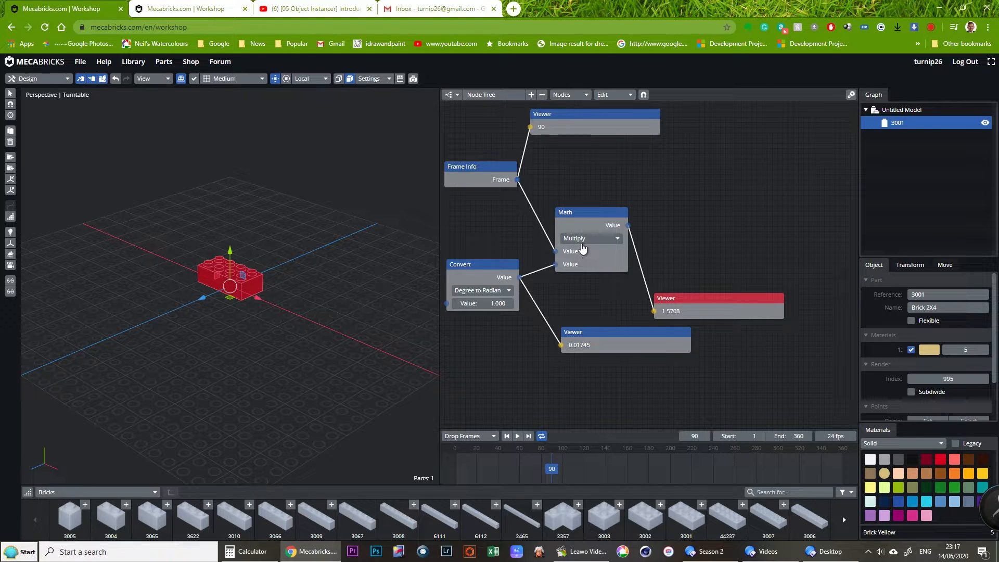
{"action": "left_click", "coordinate": [565, 96]}
{"action": "mouse_move", "coordinate": [567, 107]}
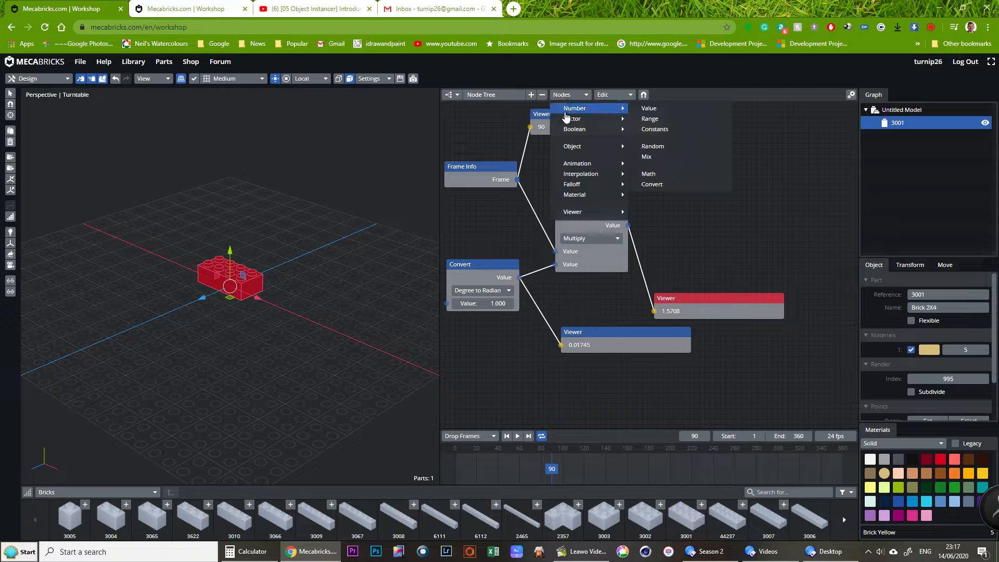
{"action": "left_click", "coordinate": [658, 184]}
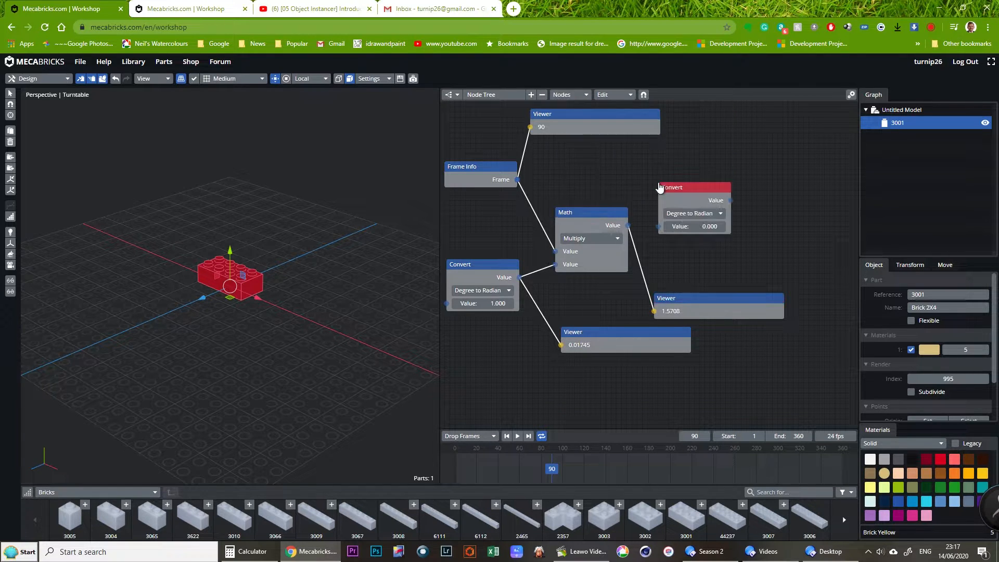
{"action": "left_click", "coordinate": [680, 184]}
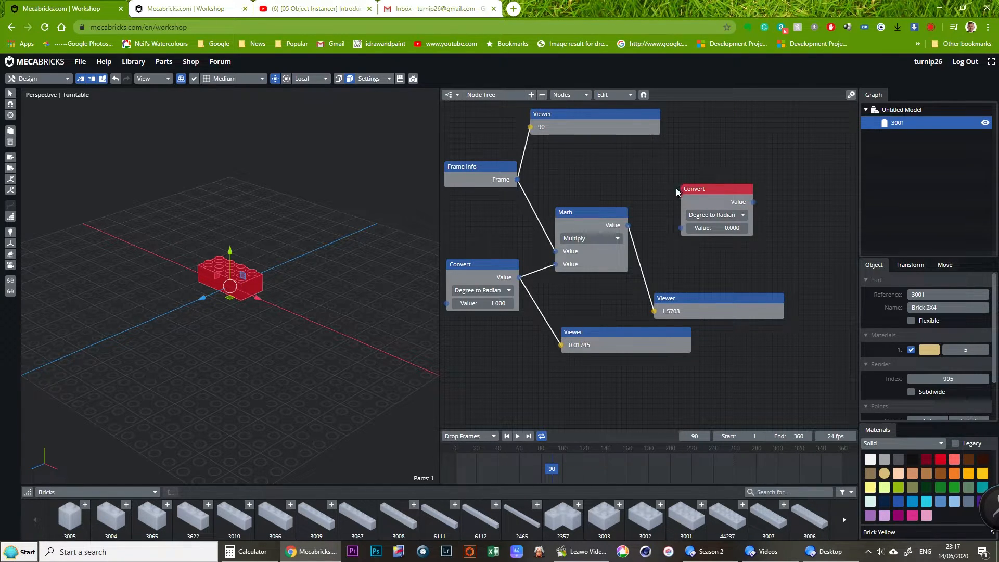
{"action": "key", "text": "Delete"}
Add a Combine Vector node and place it beside the Math node, above the Math node's Viewer.
{"action": "left_click", "coordinate": [563, 95]}
{"action": "mouse_move", "coordinate": [565, 110]}
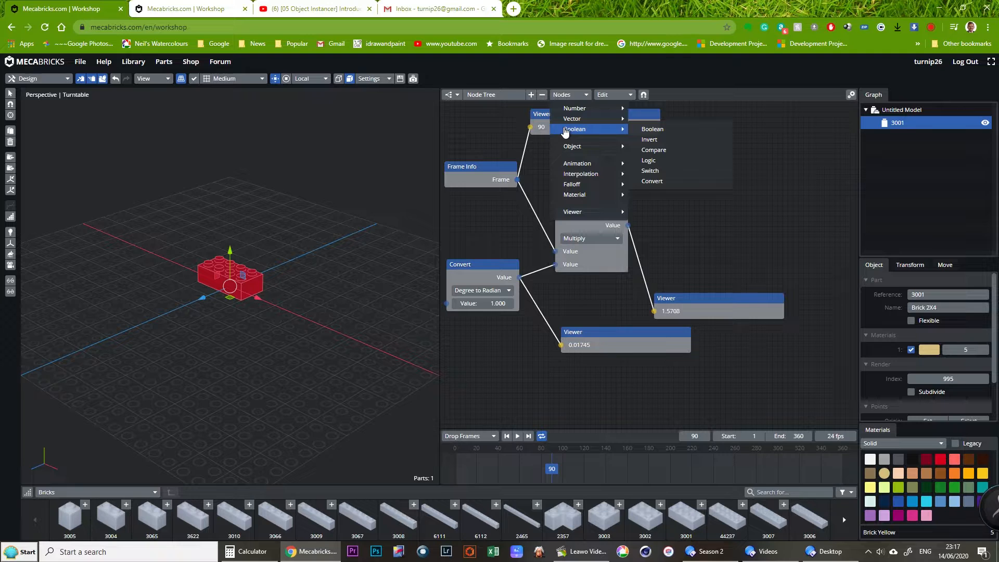
{"action": "mouse_move", "coordinate": [567, 149]}
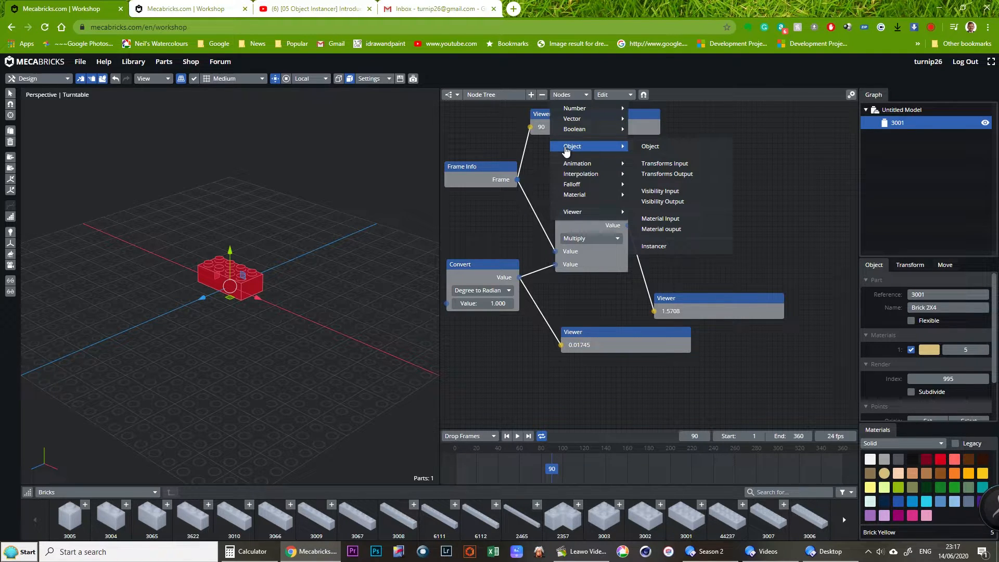
{"action": "mouse_move", "coordinate": [580, 169]}
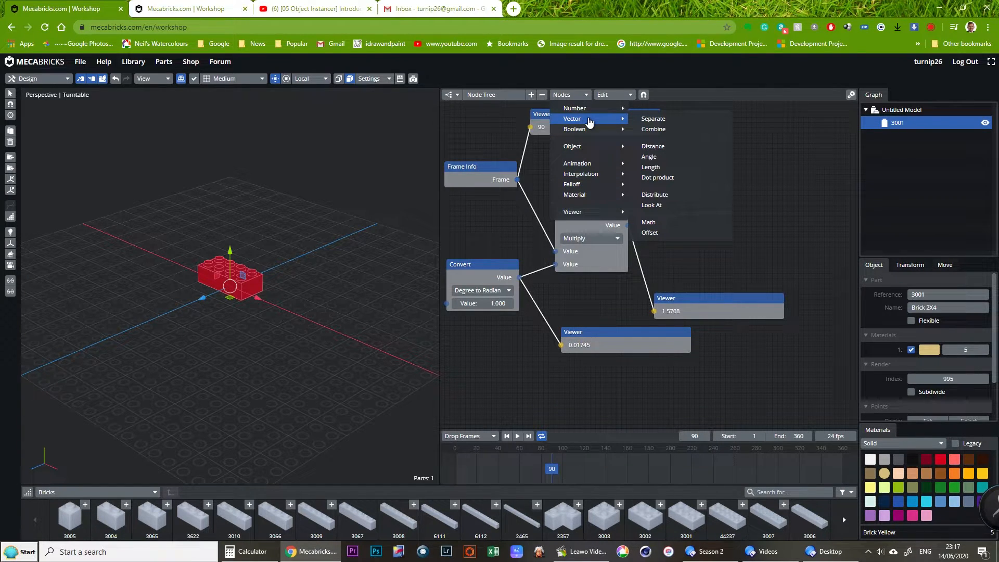
{"action": "left_click", "coordinate": [645, 131]}
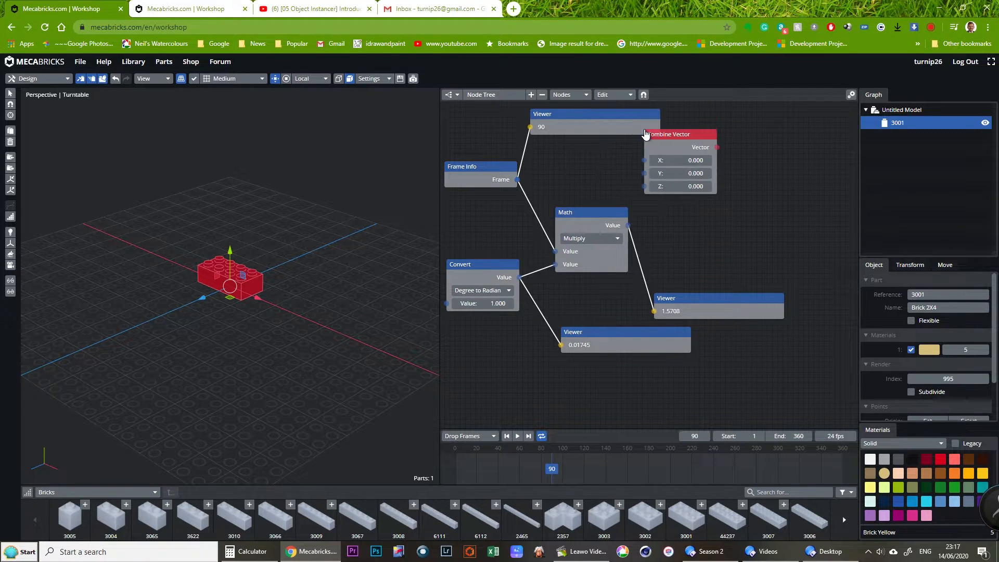
{"action": "left_click_drag", "start_coordinate": [646, 134], "coordinate": [669, 184]}
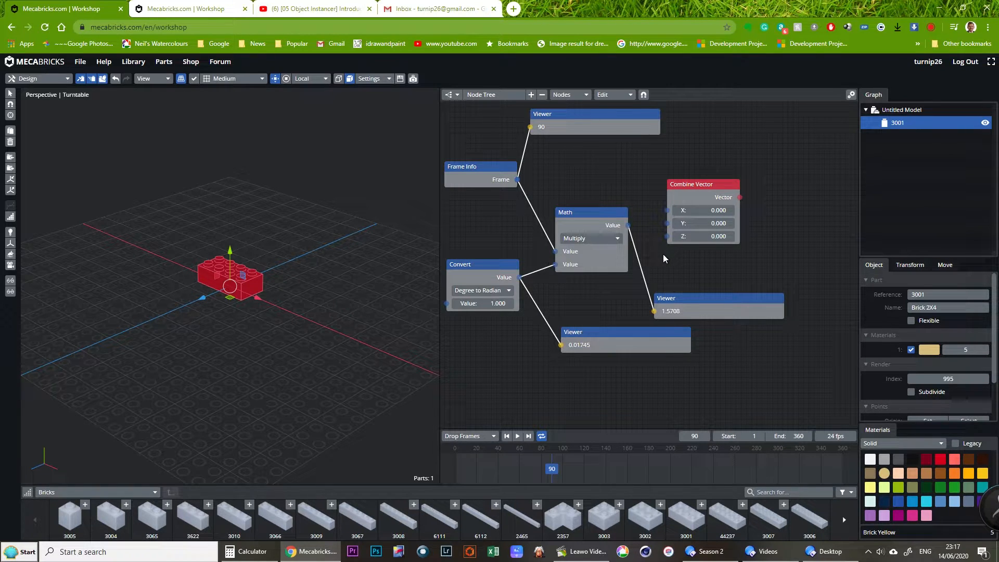
{"action": "left_click_drag", "start_coordinate": [702, 187], "coordinate": [705, 203]}
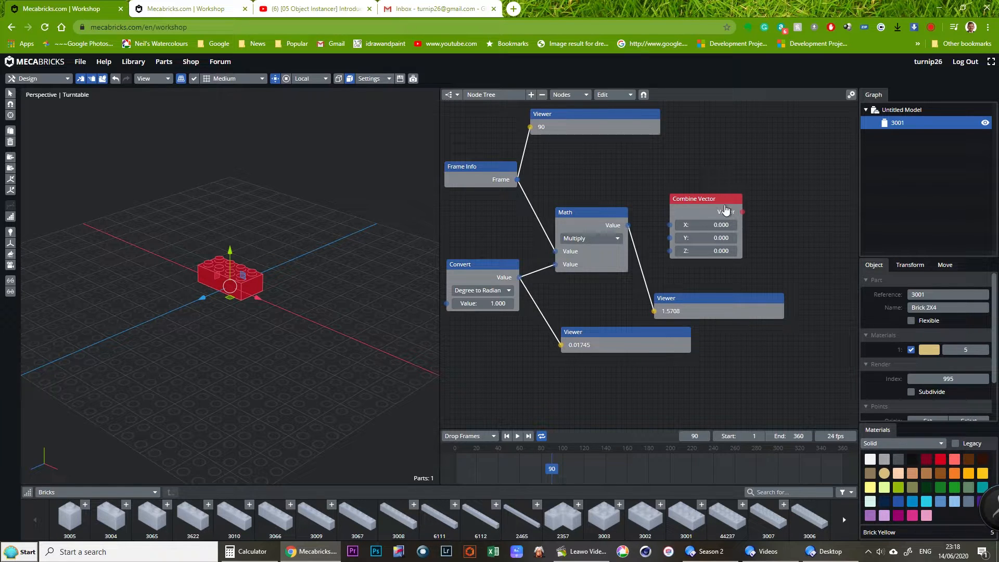
{"action": "mouse_move", "coordinate": [719, 202]}
{"action": "left_mouse_down"}
{"action": "mouse_move", "coordinate": [699, 202]}
{"action": "mouse_move", "coordinate": [706, 203]}
{"action": "left_mouse_up"}
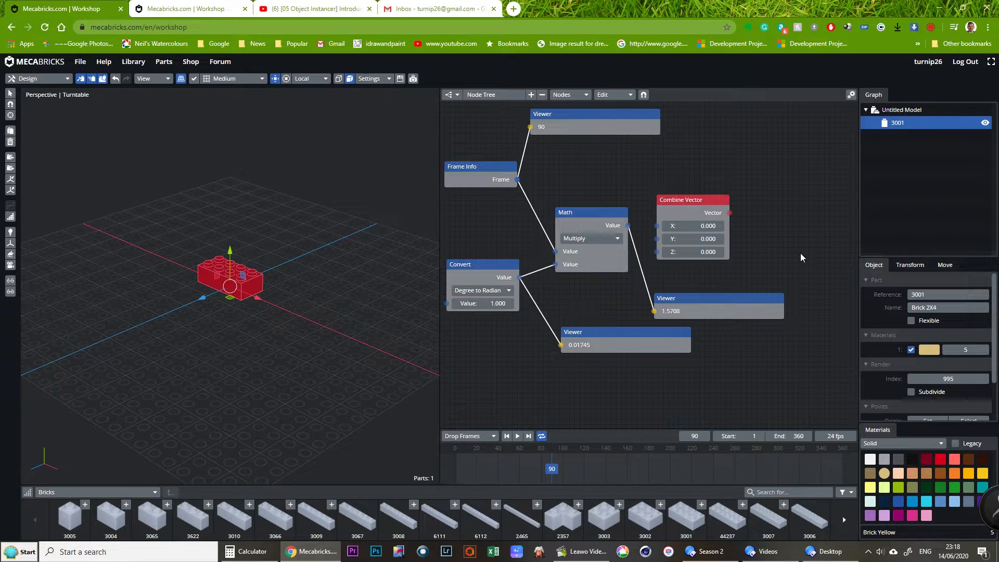
{"action": "left_click_drag", "start_coordinate": [702, 204], "coordinate": [715, 203]}
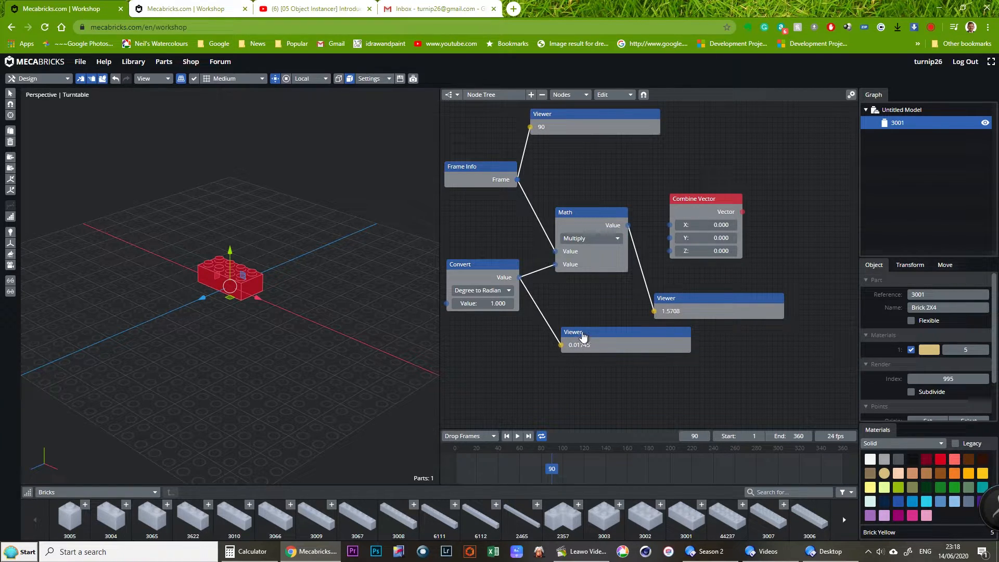
Return the timeline to frame 1 and connect the Math output to the X input of the Combine Vector node.
{"action": "left_click_drag", "start_coordinate": [556, 469], "coordinate": [373, 470]}
{"action": "left_click_drag", "start_coordinate": [628, 225], "coordinate": [672, 229]}
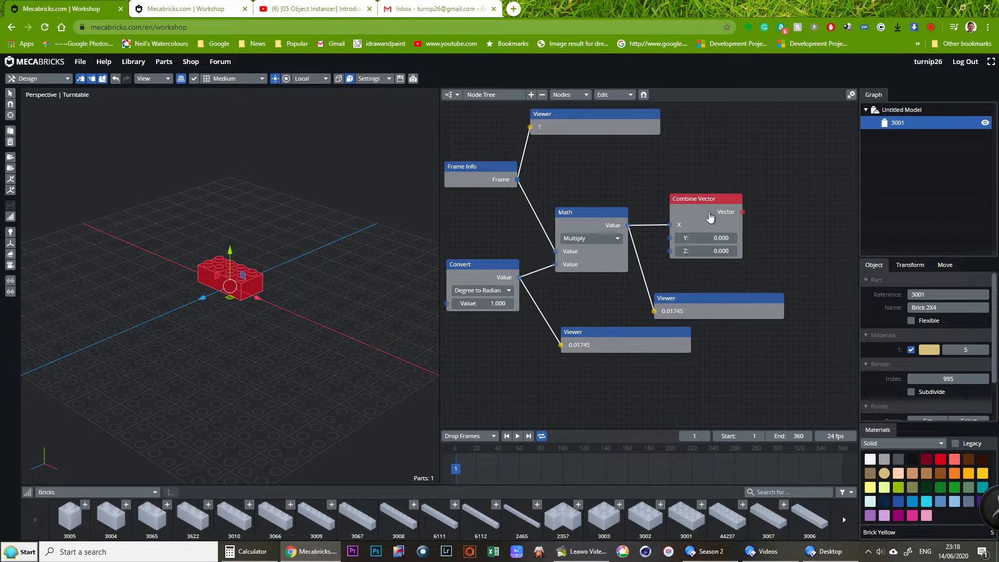
{"action": "left_click_drag", "start_coordinate": [710, 198], "coordinate": [684, 160]}
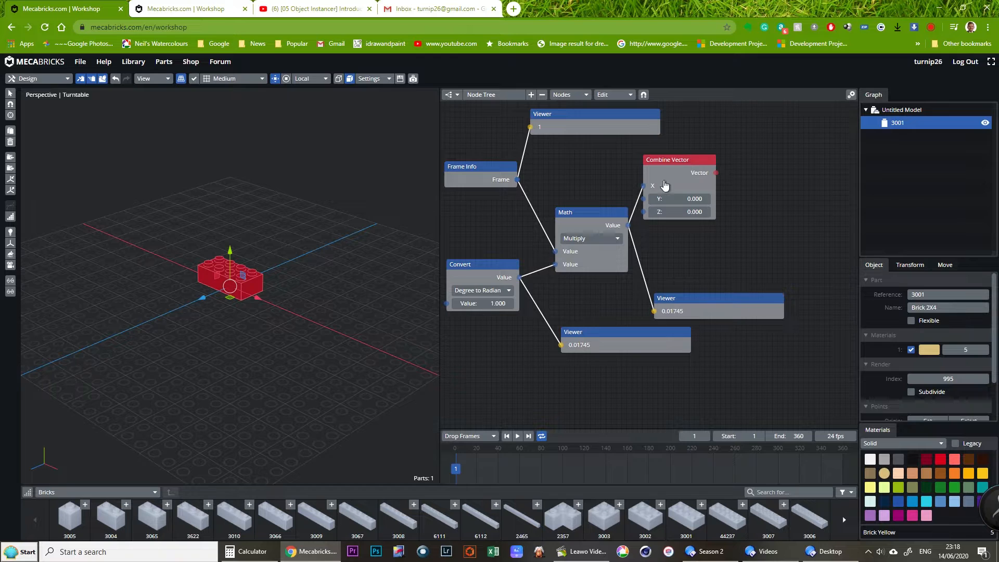
Add a Transforms Output node in Local space and place it beside the Combine Vector node.
{"action": "left_click", "coordinate": [580, 97]}
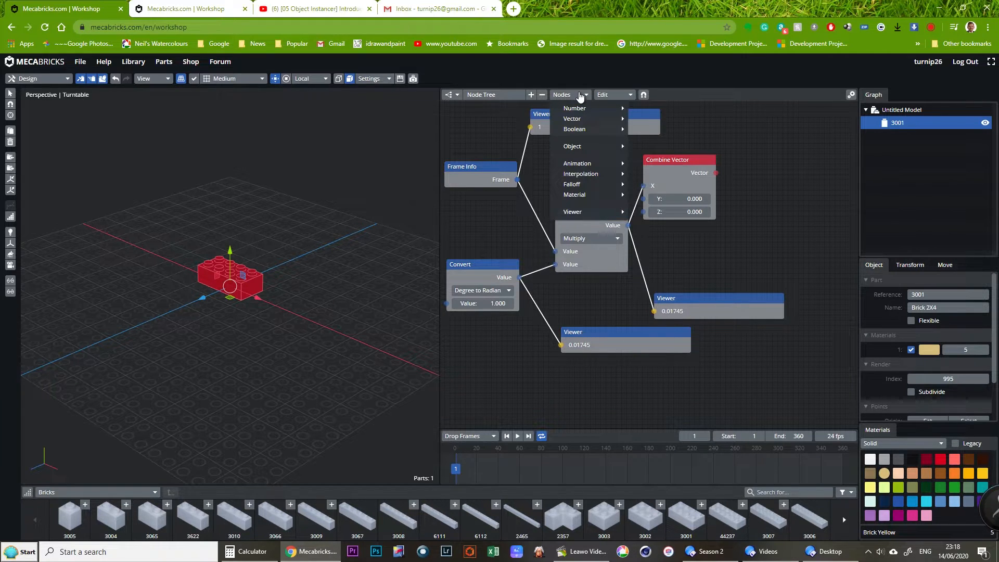
{"action": "mouse_move", "coordinate": [586, 149]}
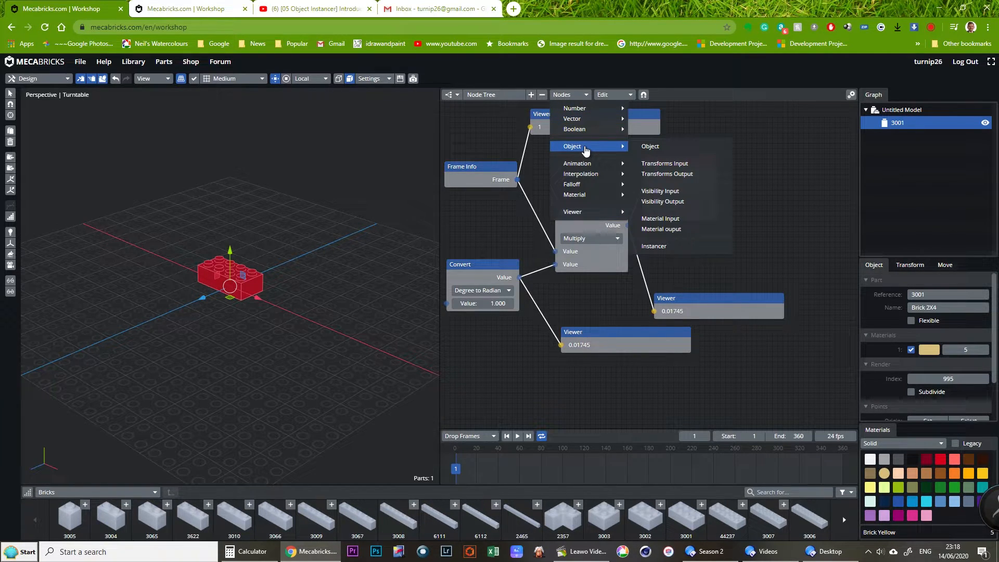
{"action": "left_click", "coordinate": [659, 176]}
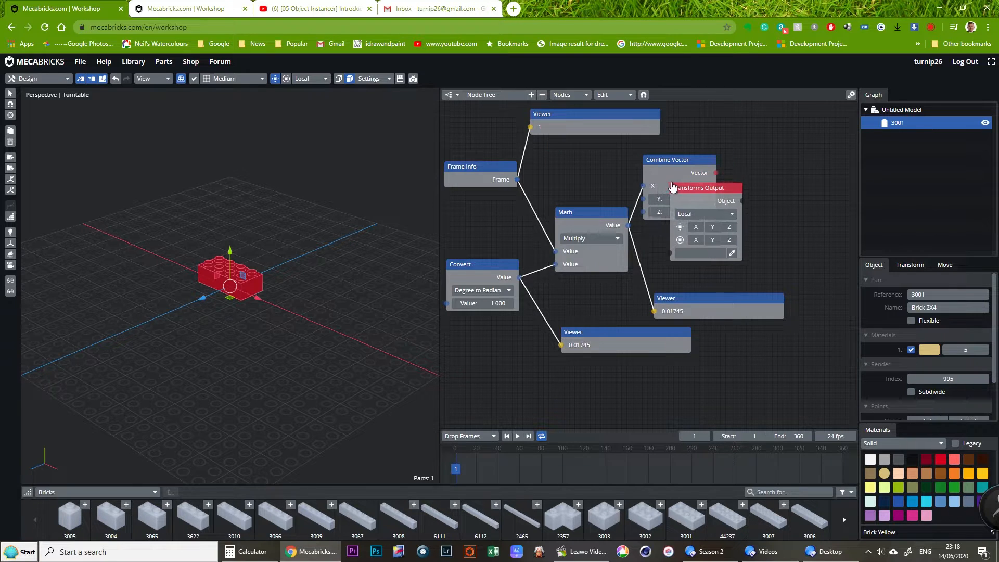
{"action": "left_click", "coordinate": [759, 155]}
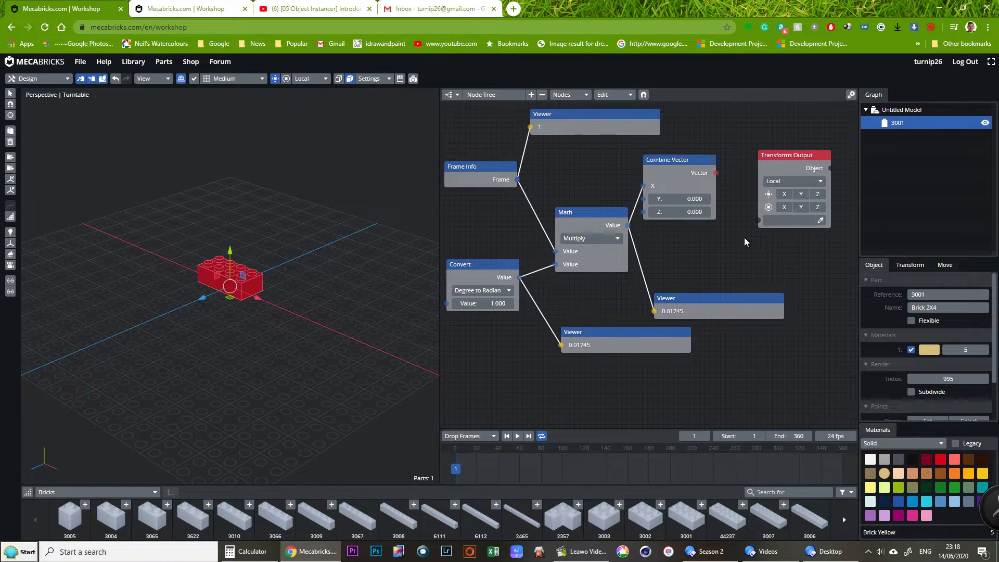
{"action": "left_click", "coordinate": [780, 182]}
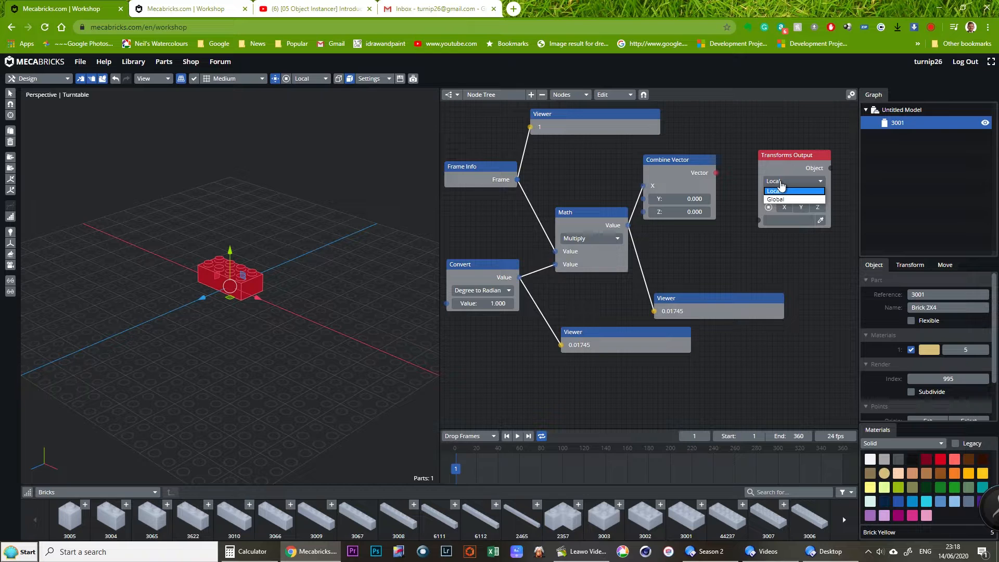
{"action": "left_click", "coordinate": [781, 183]}
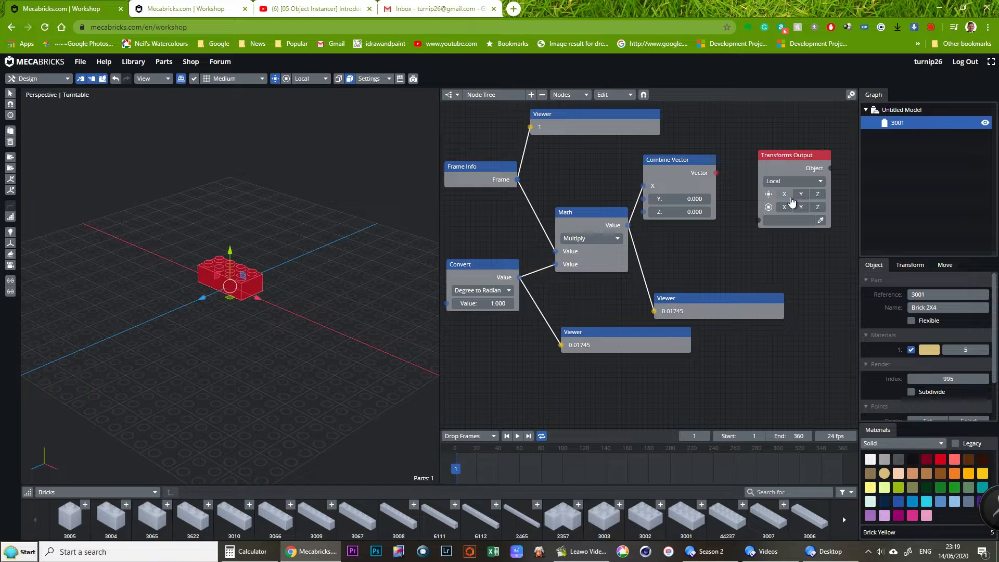
{"action": "left_click_drag", "start_coordinate": [787, 159], "coordinate": [779, 163]}
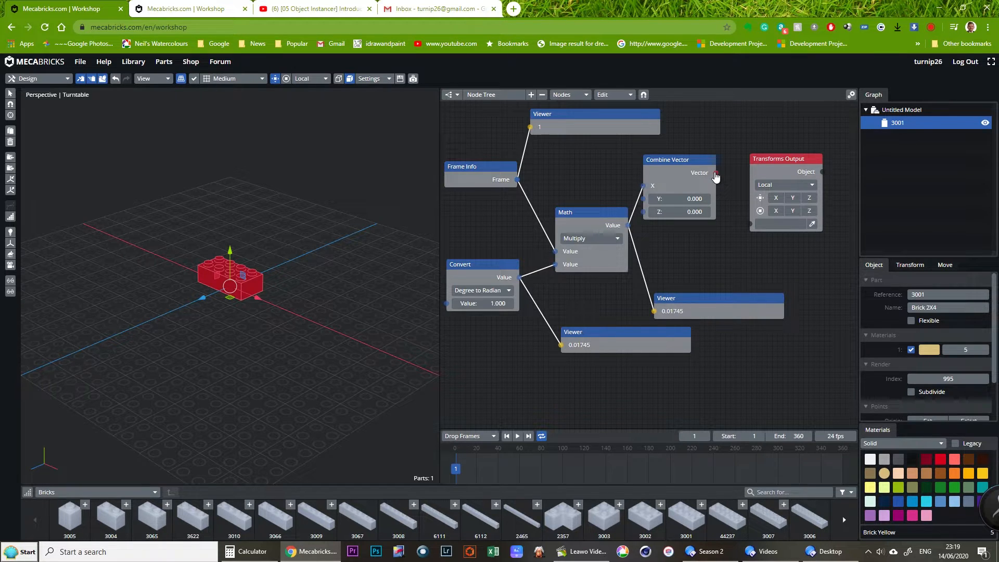
Enable X rotation on the Transforms Output node and connect the Combine Vector output to its Rotation input.
{"action": "left_click_drag", "start_coordinate": [748, 219], "coordinate": [752, 229]}
{"action": "left_click", "coordinate": [775, 211]}
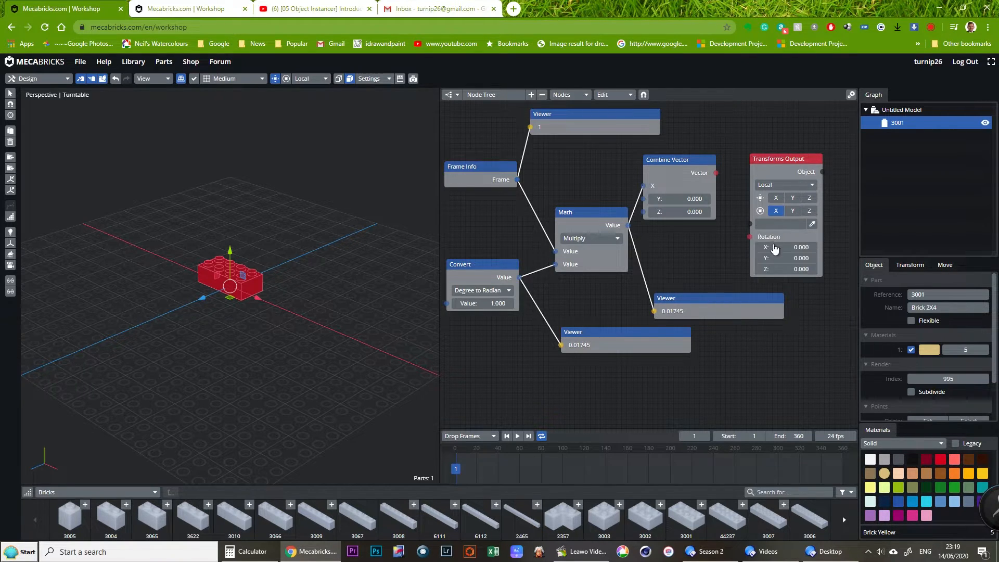
{"action": "left_click", "coordinate": [776, 210]}
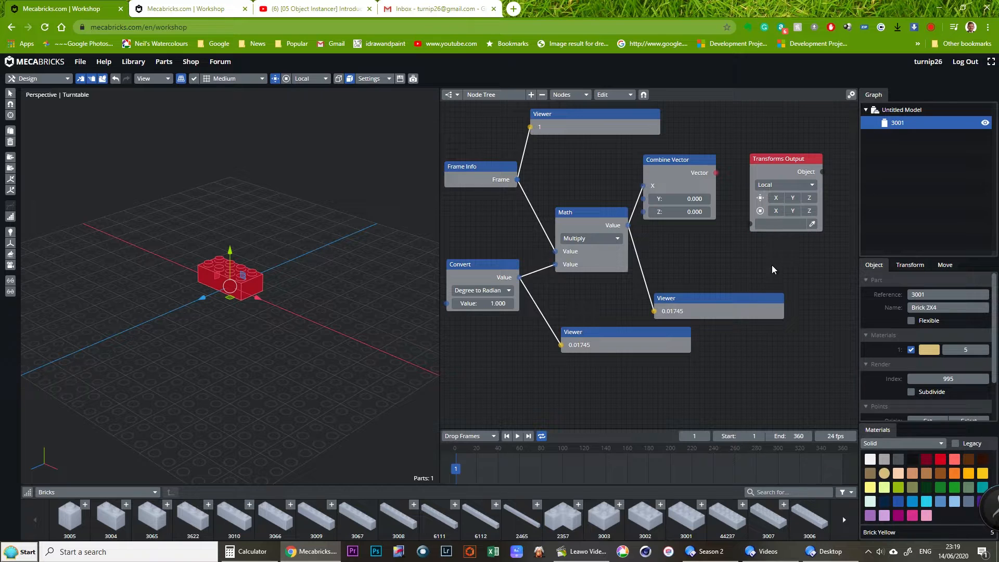
{"action": "left_click", "coordinate": [776, 210]}
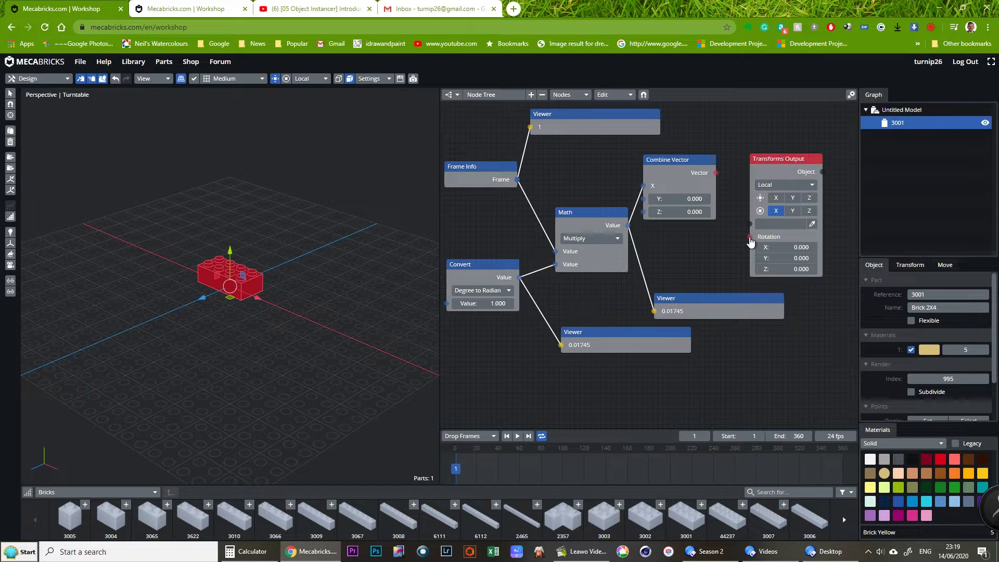
{"action": "left_click_drag", "start_coordinate": [711, 187], "coordinate": [717, 174]}
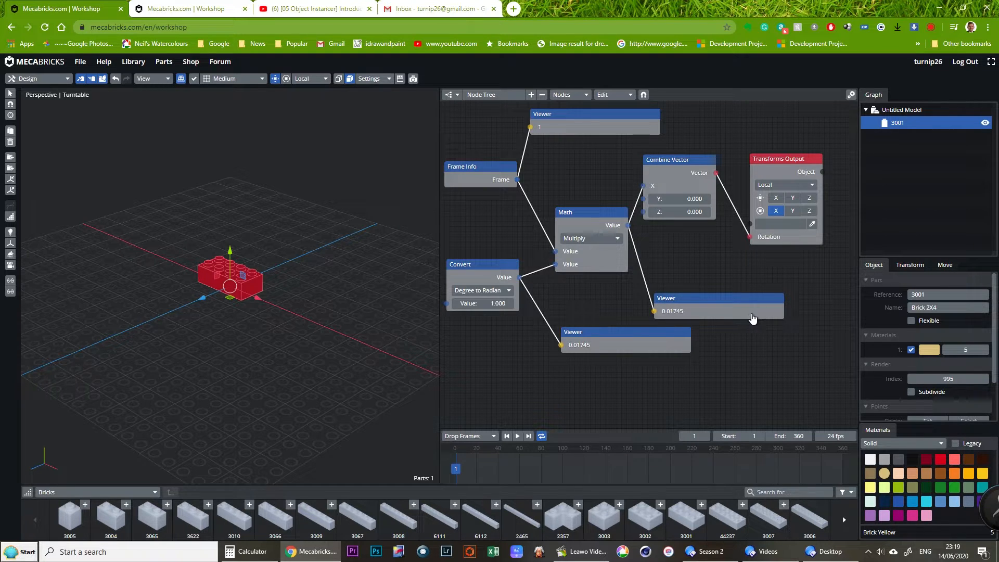
Play the animation to check the brick's motion, stop it and return the timeline to frame 1.
{"action": "left_click", "coordinate": [517, 437]}
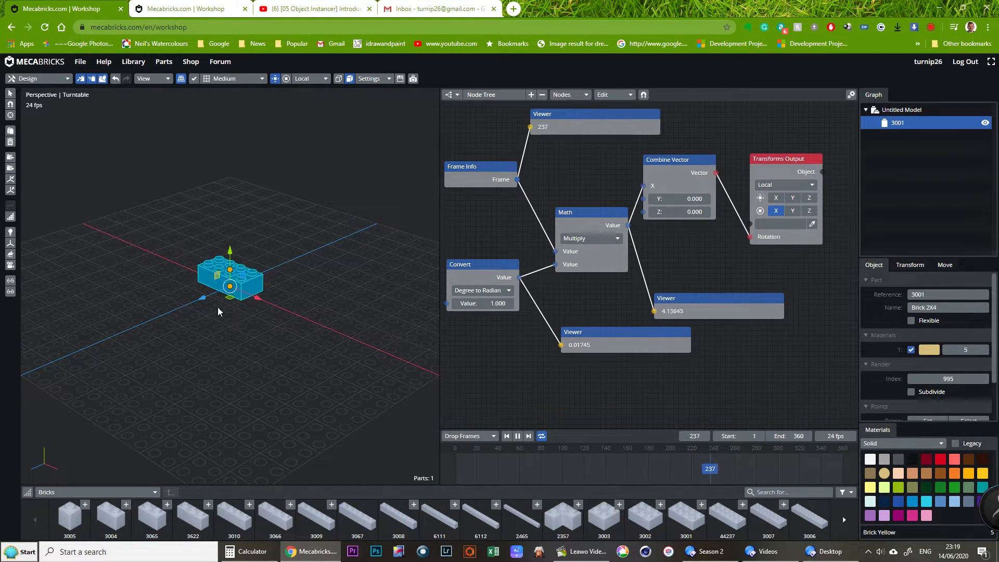
{"action": "left_click", "coordinate": [517, 435]}
{"action": "left_click_drag", "start_coordinate": [728, 474], "coordinate": [415, 476]}
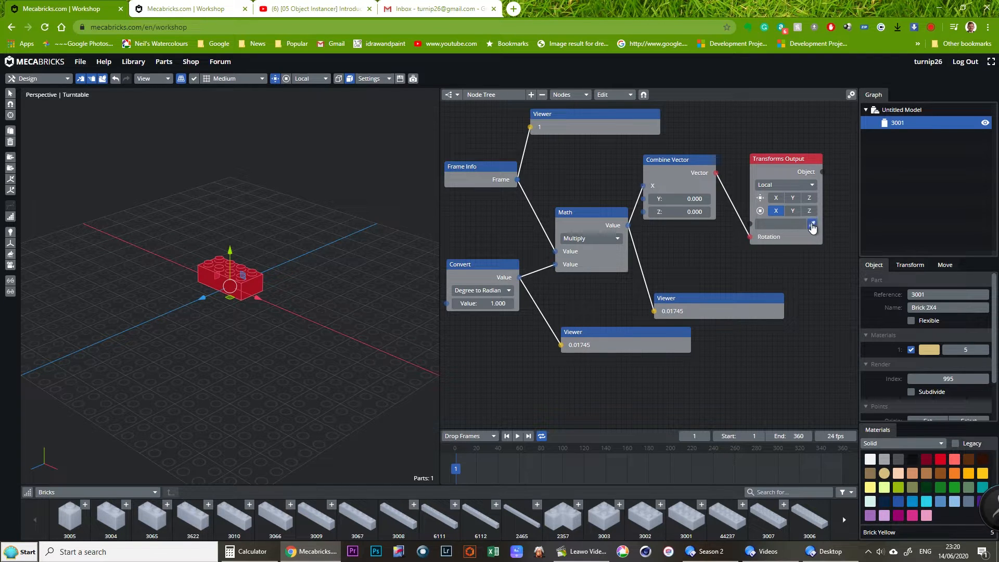
Assign the 2x4 brick as the Transforms Output node's object, play the animation and return the timeline to frame 1.
{"action": "left_click", "coordinate": [234, 280]}
{"action": "left_click", "coordinate": [518, 437]}
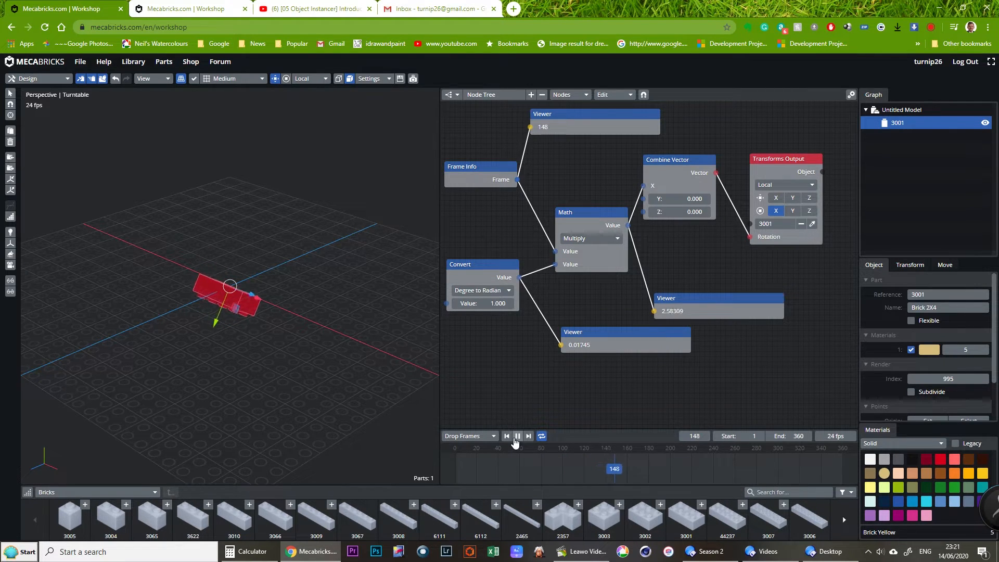
{"action": "left_click", "coordinate": [516, 437]}
{"action": "left_click_drag", "start_coordinate": [628, 475], "coordinate": [444, 473]}
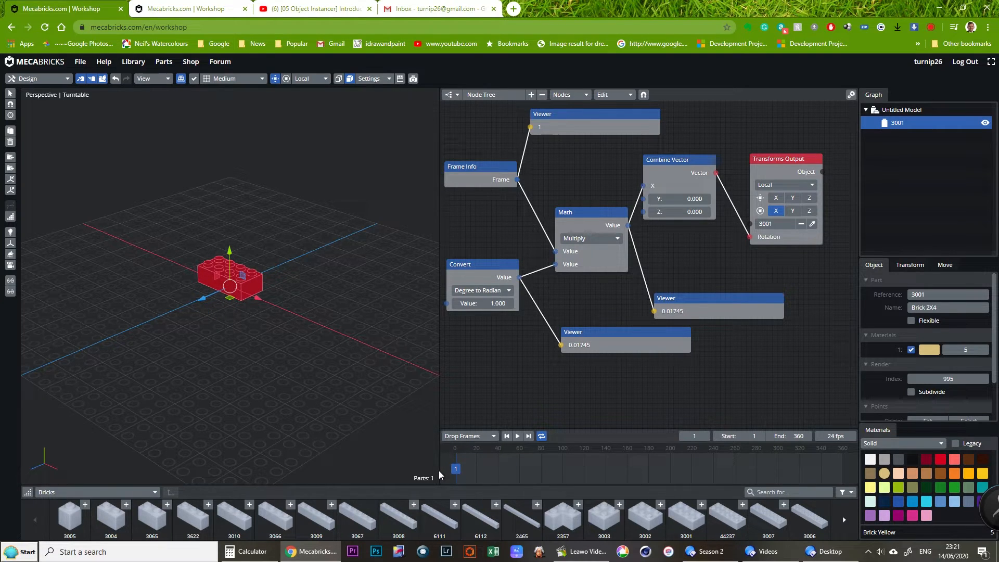
{"action": "left_click", "coordinate": [245, 286]}
Reposition the Transforms Output and Combine Vector nodes and reroute the Math output from the Combine Vector's X input to its Y input.
{"action": "left_click_drag", "start_coordinate": [785, 170], "coordinate": [805, 174]}
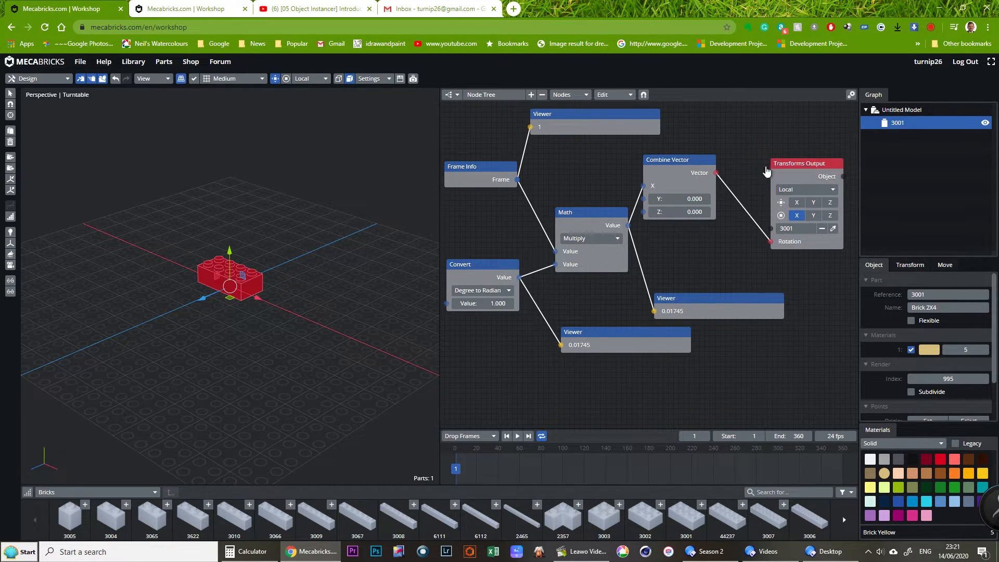
{"action": "left_click_drag", "start_coordinate": [688, 163], "coordinate": [707, 173]}
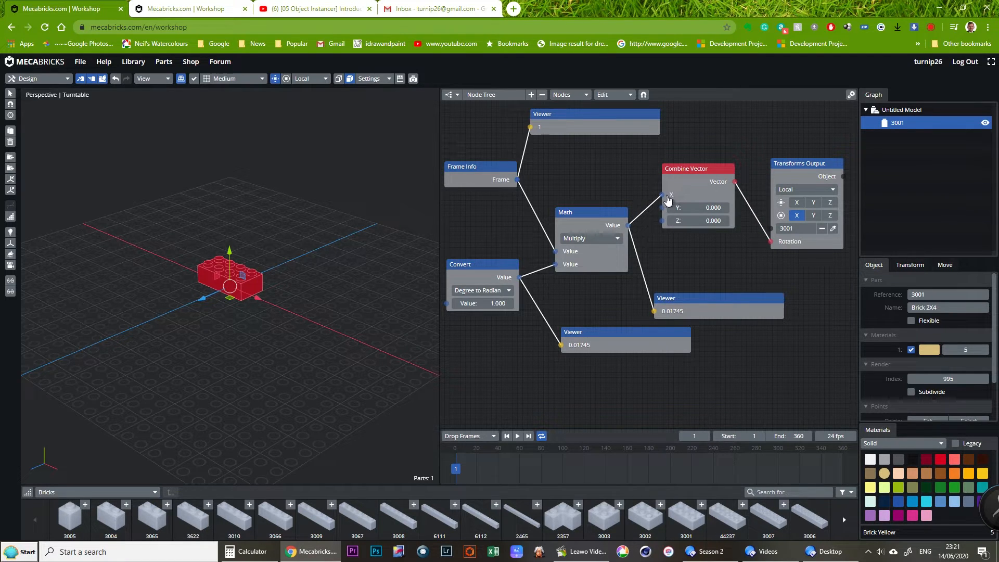
{"action": "left_click_drag", "start_coordinate": [666, 197], "coordinate": [650, 191]}
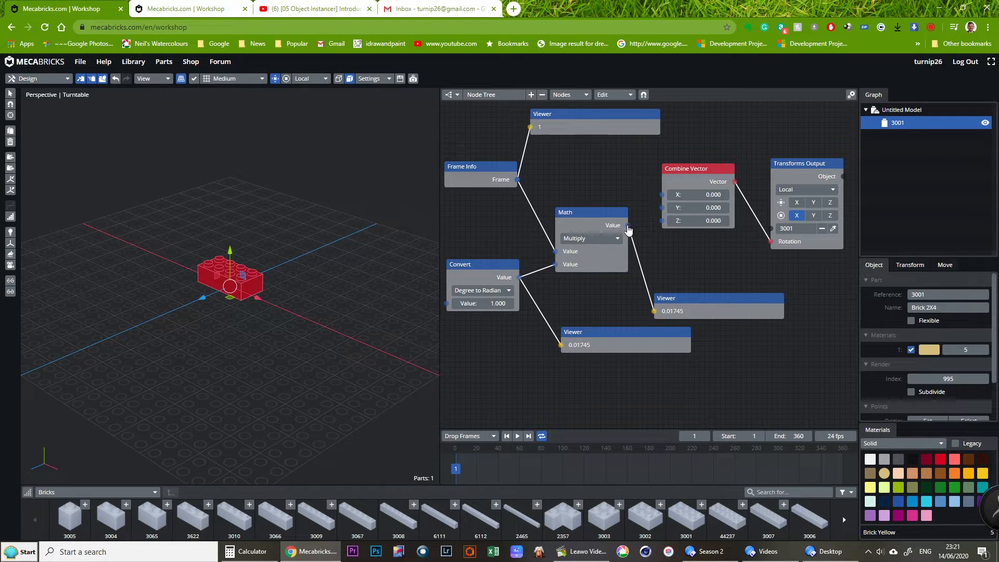
{"action": "left_click_drag", "start_coordinate": [658, 209], "coordinate": [666, 213]}
{"action": "left_click_drag", "start_coordinate": [642, 216], "coordinate": [662, 208]}
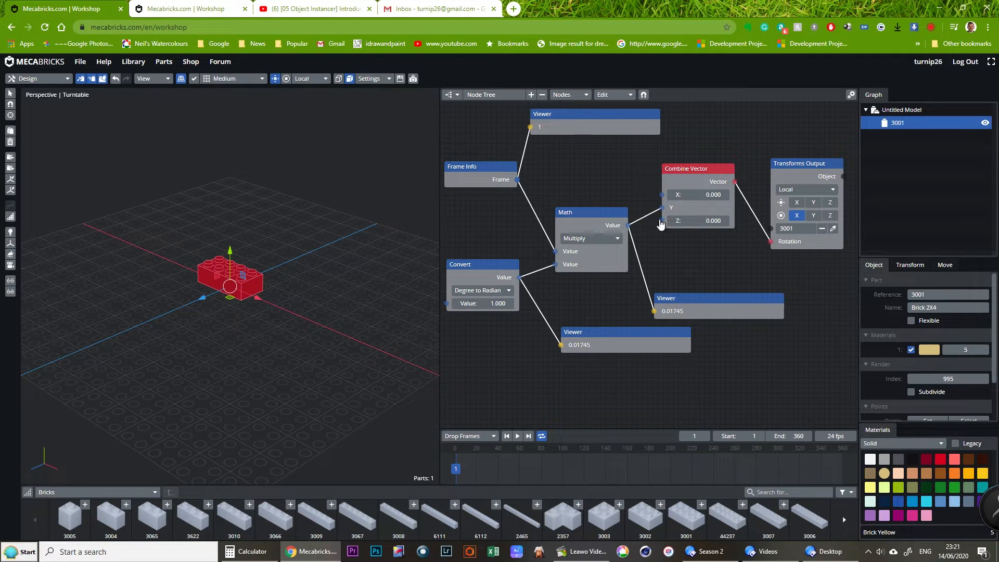
{"action": "mouse_move", "coordinate": [698, 177]}
{"action": "left_mouse_down"}
{"action": "mouse_move", "coordinate": [677, 170]}
{"action": "mouse_move", "coordinate": [685, 168]}
{"action": "left_mouse_up"}
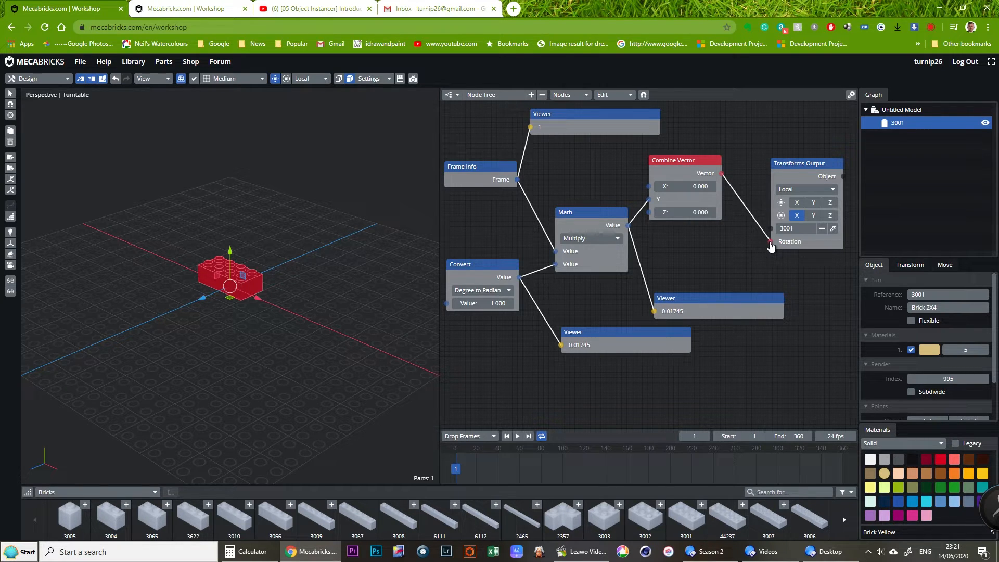
Detach and reconnect the Combine Vector output to the Rotation input, and play the animation briefly.
{"action": "left_click_drag", "start_coordinate": [770, 242], "coordinate": [751, 248]}
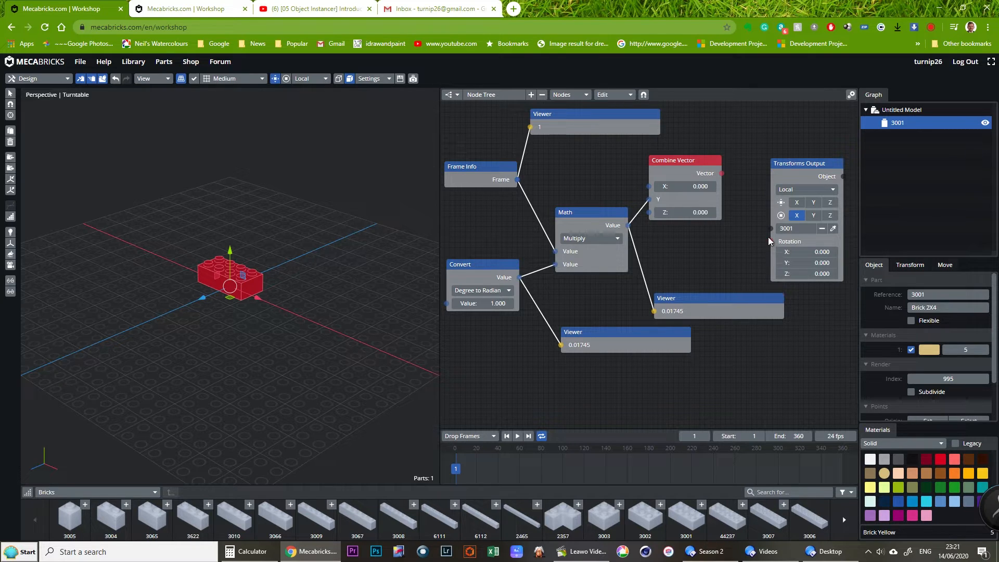
{"action": "left_click_drag", "start_coordinate": [727, 181], "coordinate": [721, 175]}
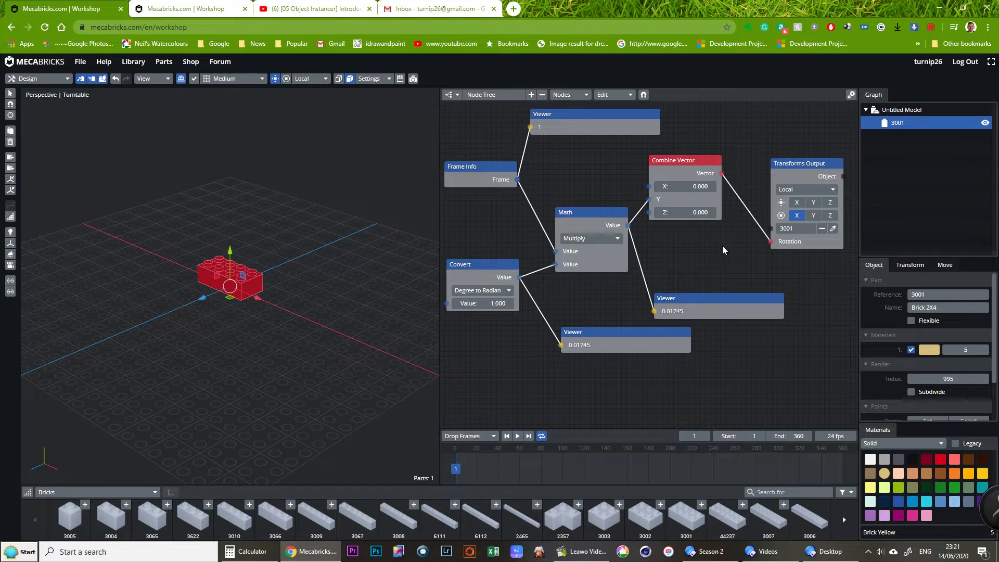
{"action": "left_click", "coordinate": [518, 436]}
{"action": "left_click", "coordinate": [518, 436]}
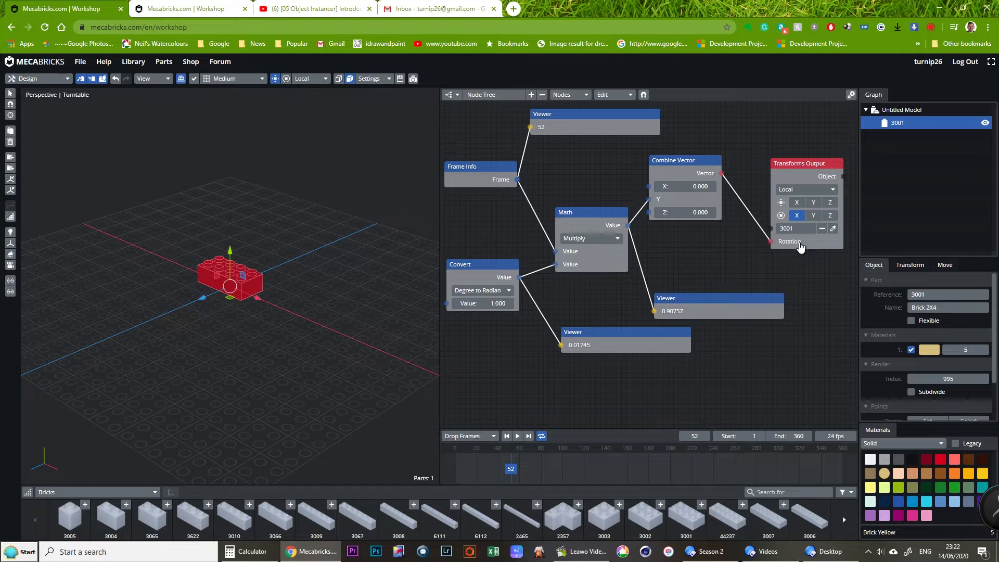
Switch the Transforms Output node's rotation axis to Y, play the animation and return the timeline to frame 1.
{"action": "left_click", "coordinate": [813, 215]}
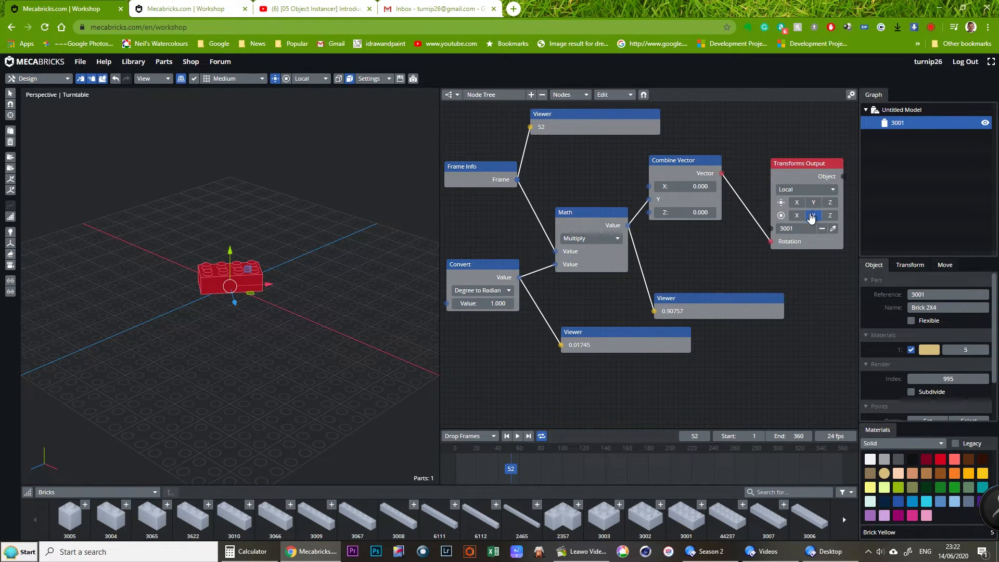
{"action": "left_click", "coordinate": [518, 436]}
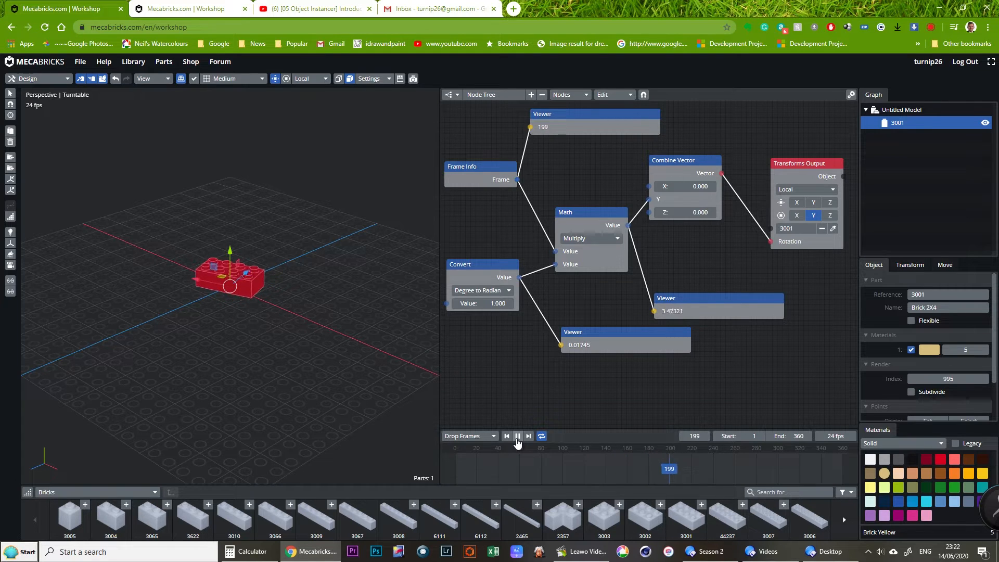
{"action": "left_click", "coordinate": [517, 439]}
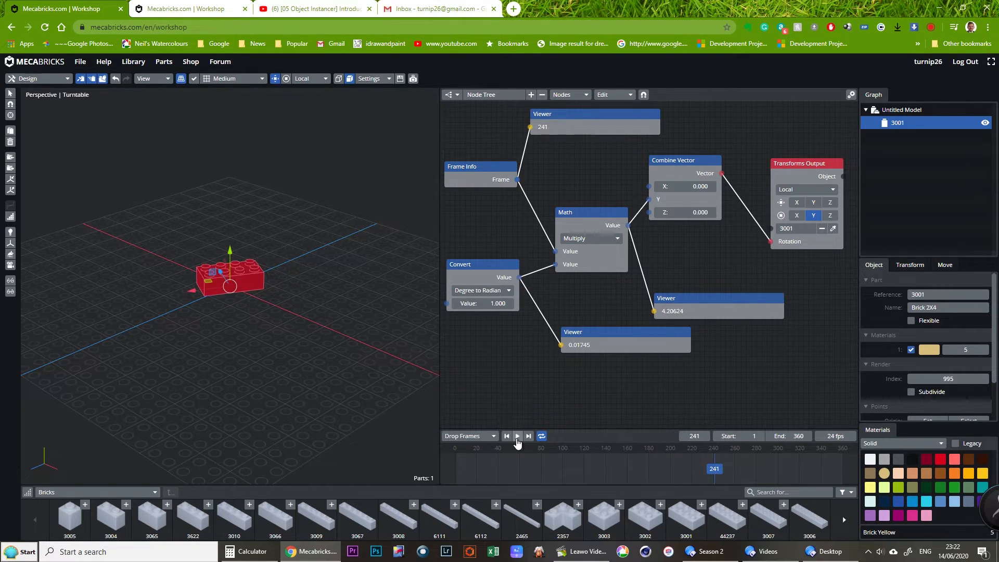
{"action": "left_click_drag", "start_coordinate": [714, 471], "coordinate": [431, 475]}
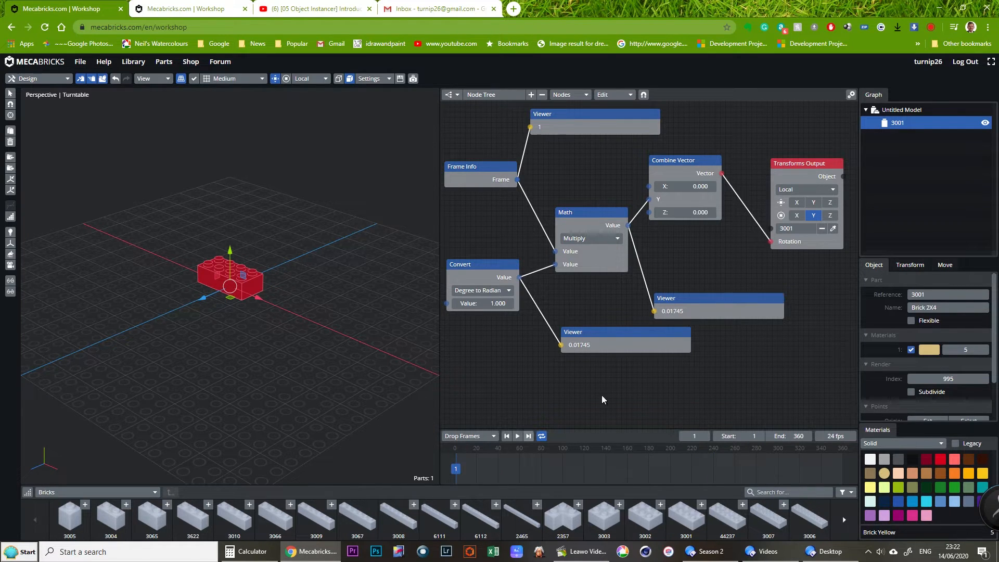
Reroute the Math output to the Combine Vector's Z input, switch the Transforms Output rotation axis to Z and play the animation.
{"action": "left_click_drag", "start_coordinate": [771, 241], "coordinate": [772, 245]}
{"action": "left_click_drag", "start_coordinate": [649, 200], "coordinate": [651, 215]}
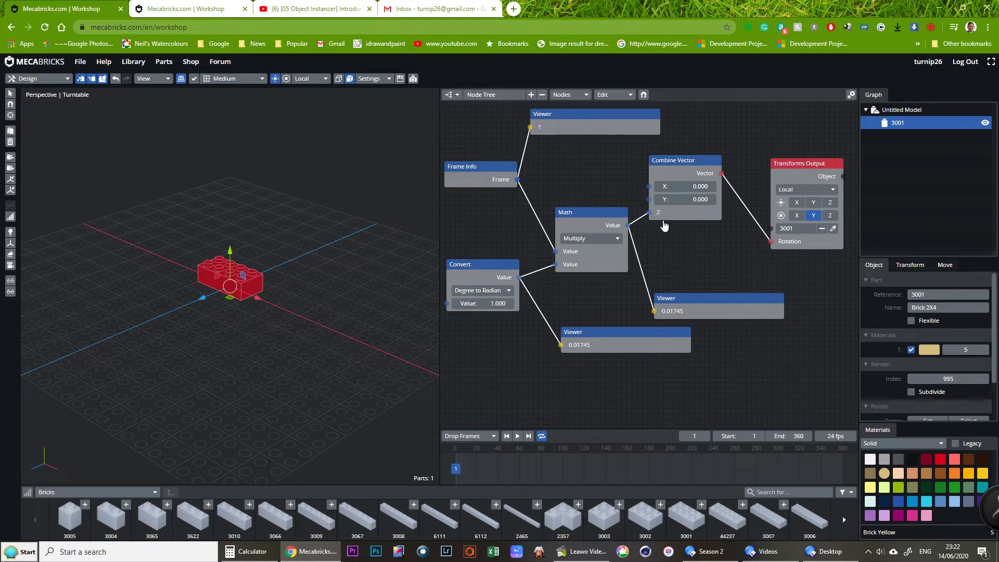
{"action": "left_click_drag", "start_coordinate": [772, 244], "coordinate": [776, 279]}
{"action": "left_click_drag", "start_coordinate": [763, 241], "coordinate": [772, 242]}
{"action": "left_click", "coordinate": [830, 214]}
{"action": "left_click", "coordinate": [519, 438]}
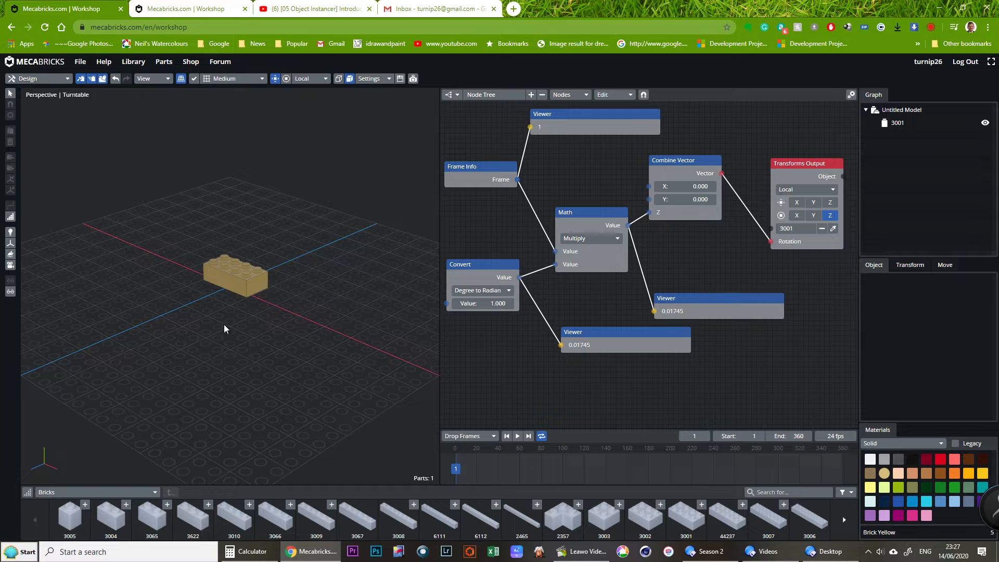
Add a 2x3 brick (3002) and stack it on top of the 2x4 brick.
{"action": "left_click", "coordinate": [646, 520]}
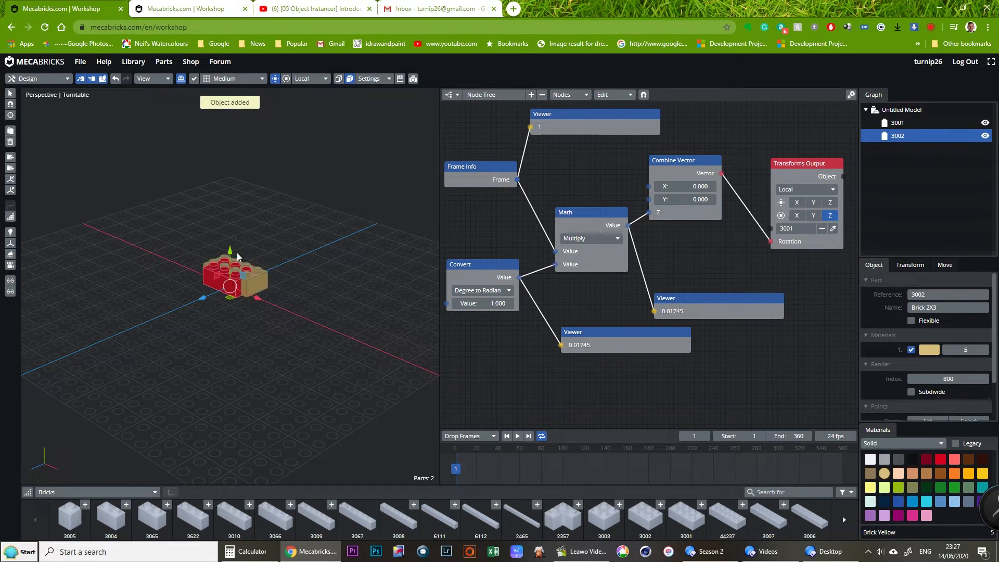
{"action": "left_click_drag", "start_coordinate": [230, 250], "coordinate": [233, 180]}
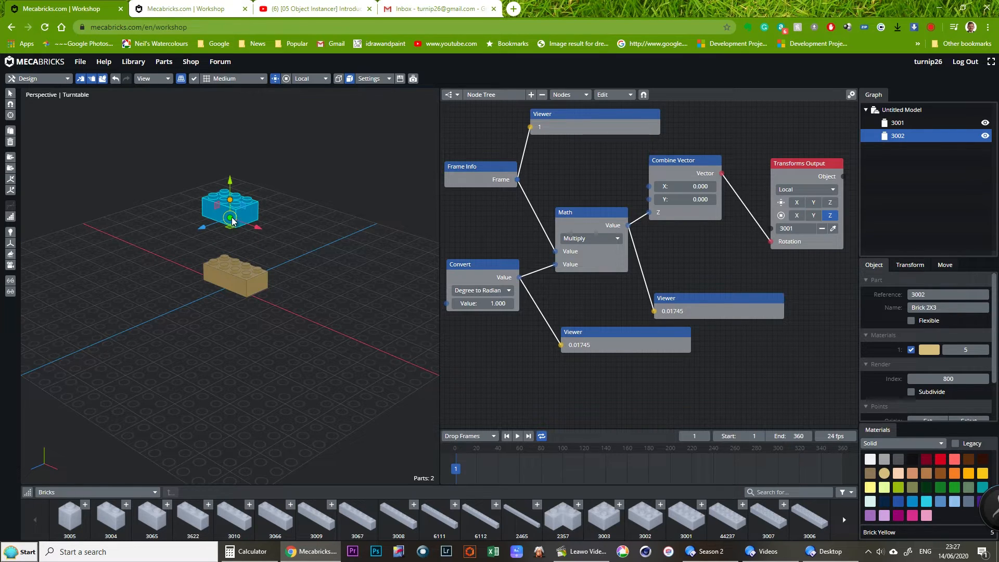
{"action": "left_click_drag", "start_coordinate": [232, 221], "coordinate": [257, 275]}
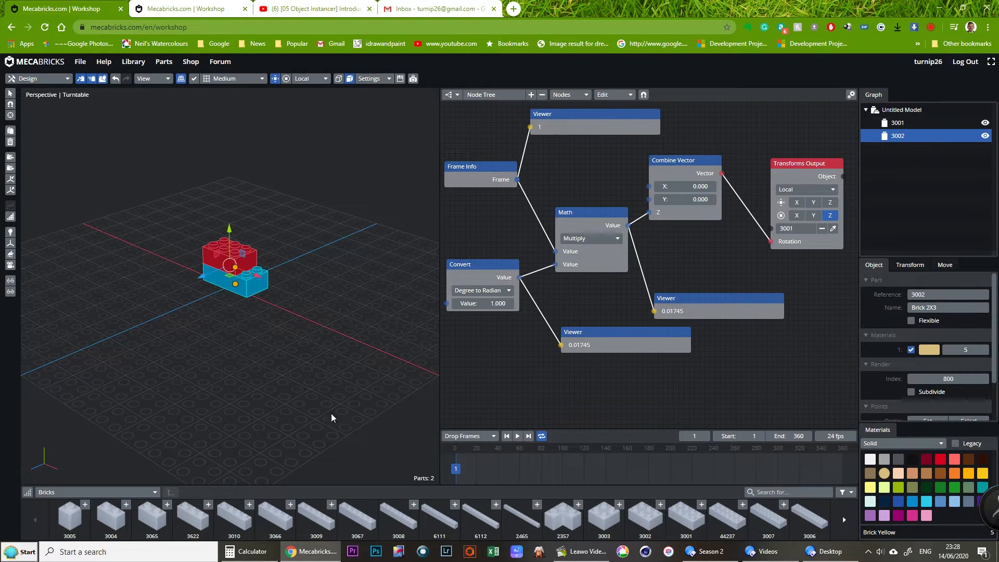
Play the animation to check how the two bricks move, and return the timeline to frame 1.
{"action": "left_click", "coordinate": [516, 436]}
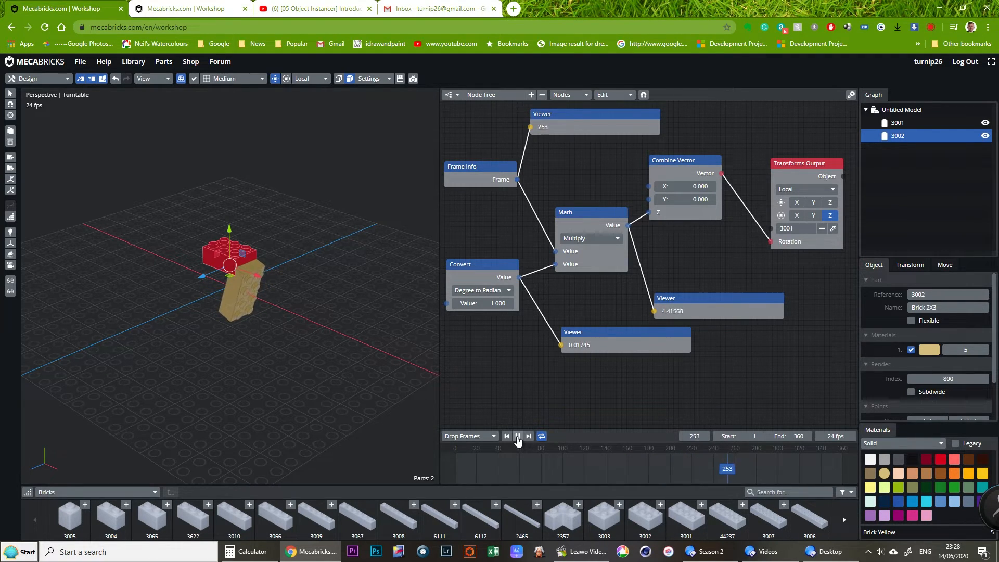
{"action": "left_click", "coordinate": [517, 437]}
{"action": "left_click_drag", "start_coordinate": [755, 472], "coordinate": [442, 489]}
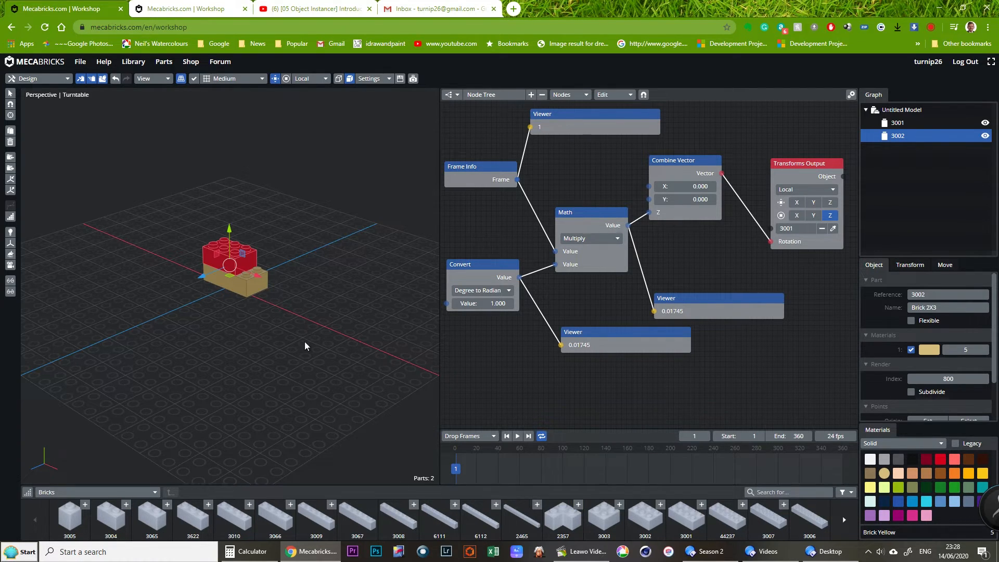
Add a Cube helper around the bricks and nest bricks 3001 and 3002 under it in the model graph.
{"action": "left_click", "coordinate": [10, 249]}
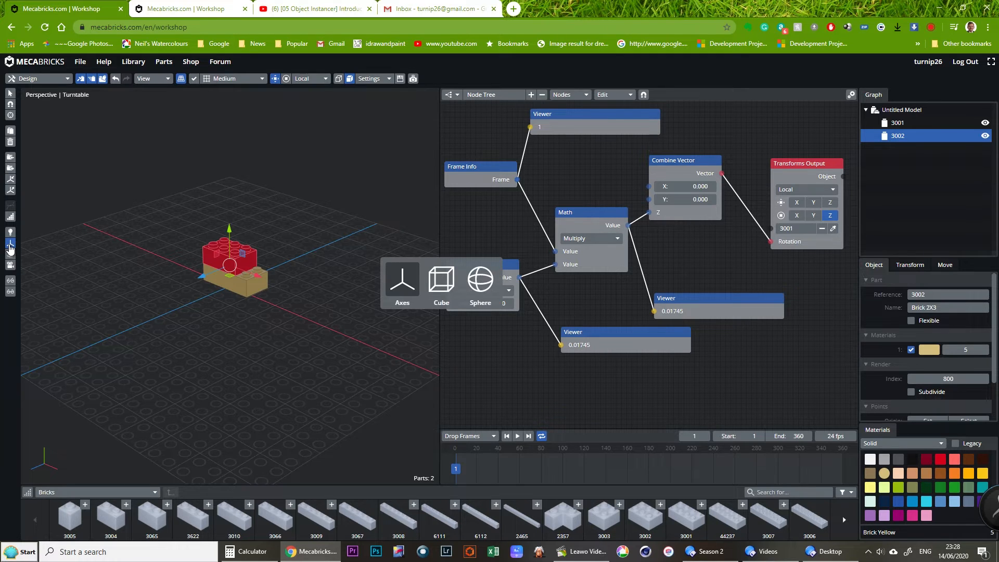
{"action": "left_click", "coordinate": [438, 283]}
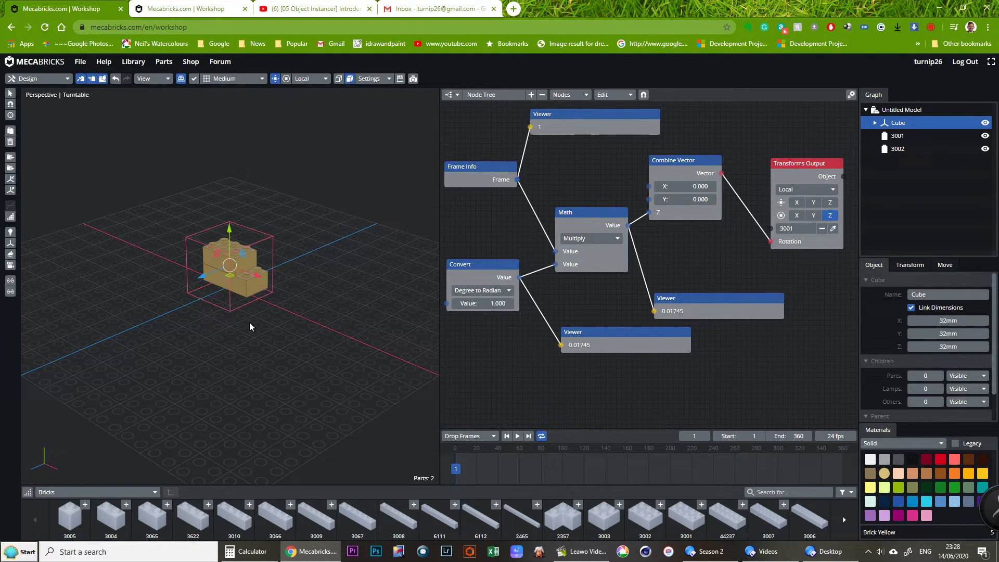
{"action": "left_click", "coordinate": [875, 122]}
{"action": "left_click", "coordinate": [875, 123]}
{"action": "left_click", "coordinate": [875, 123]}
{"action": "left_click", "coordinate": [874, 124]}
{"action": "left_click_drag", "start_coordinate": [898, 136], "coordinate": [901, 125]}
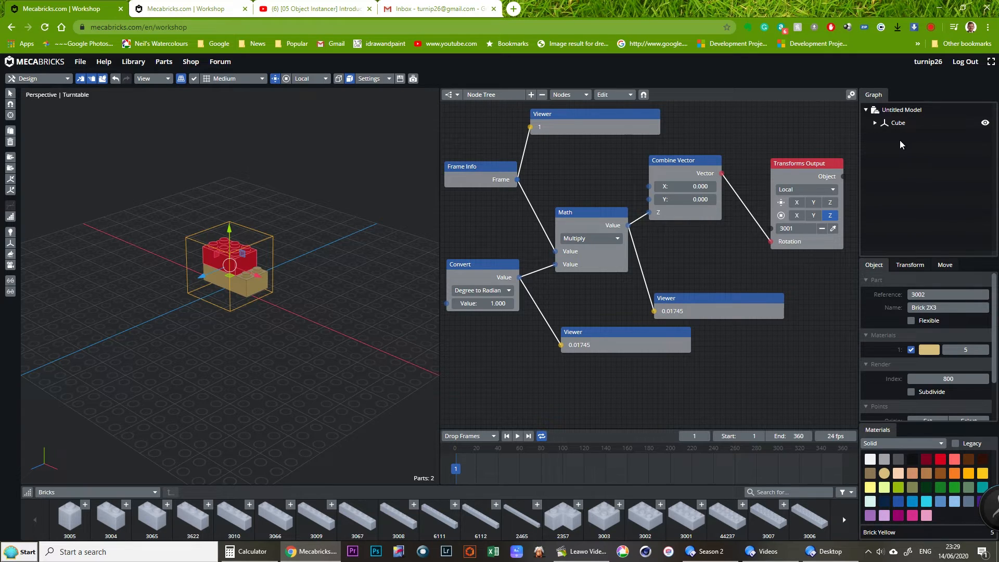
{"action": "left_click", "coordinate": [875, 124]}
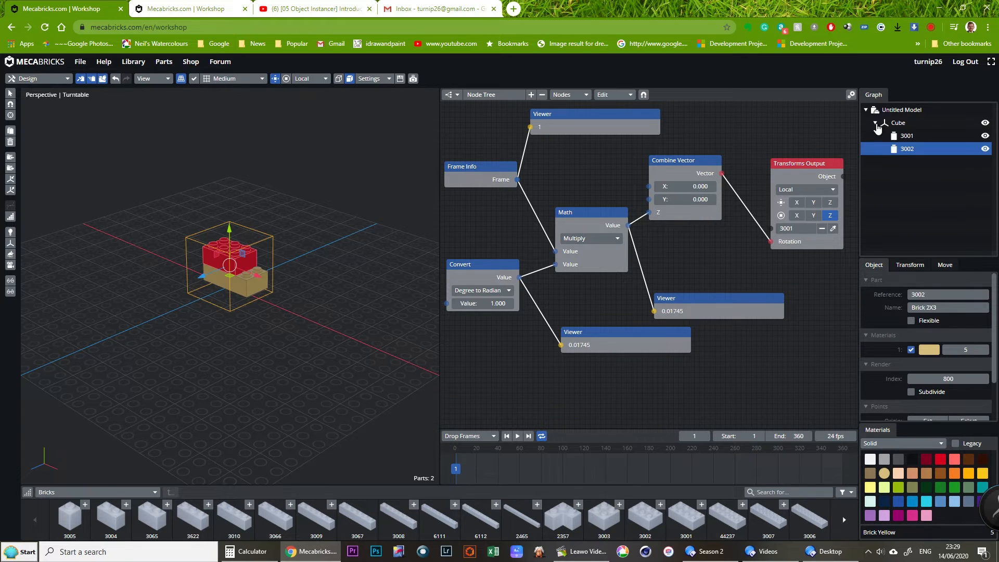
Select the Cube helper, play the animation briefly to check the parented bricks, and return the timeline to frame 1.
{"action": "left_click", "coordinate": [902, 124]}
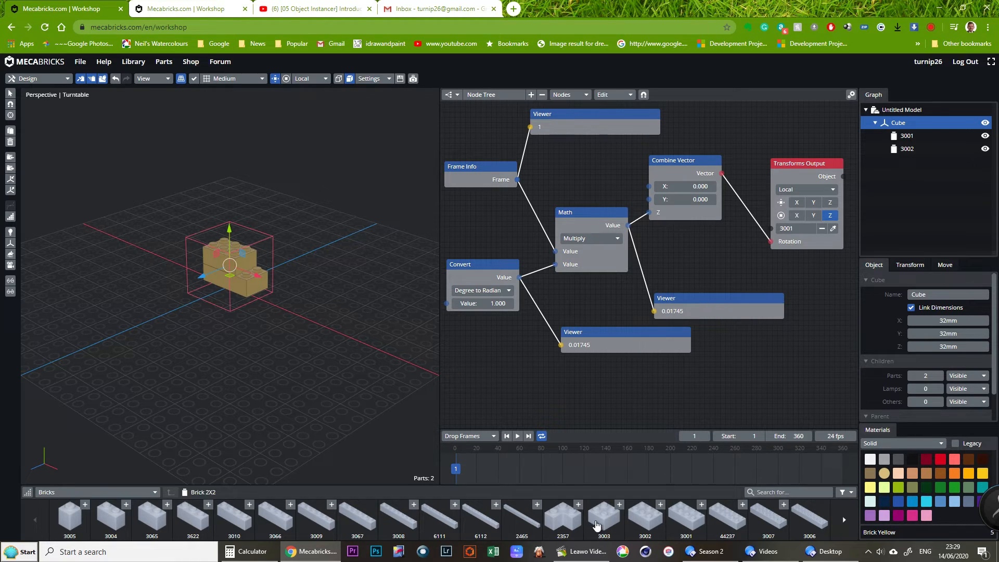
{"action": "left_click", "coordinate": [517, 436]}
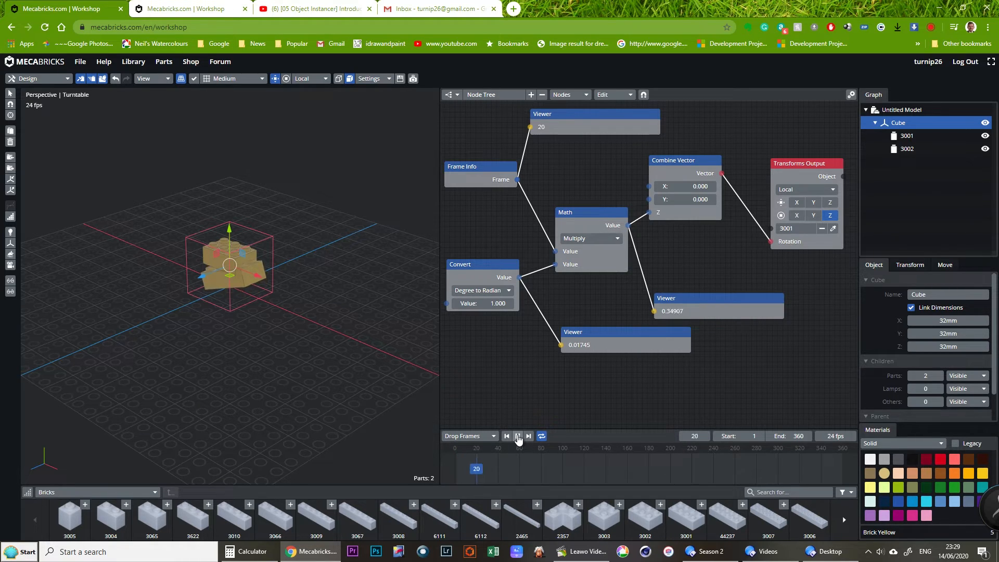
{"action": "left_click", "coordinate": [518, 437]}
{"action": "left_click_drag", "start_coordinate": [496, 475], "coordinate": [422, 477]}
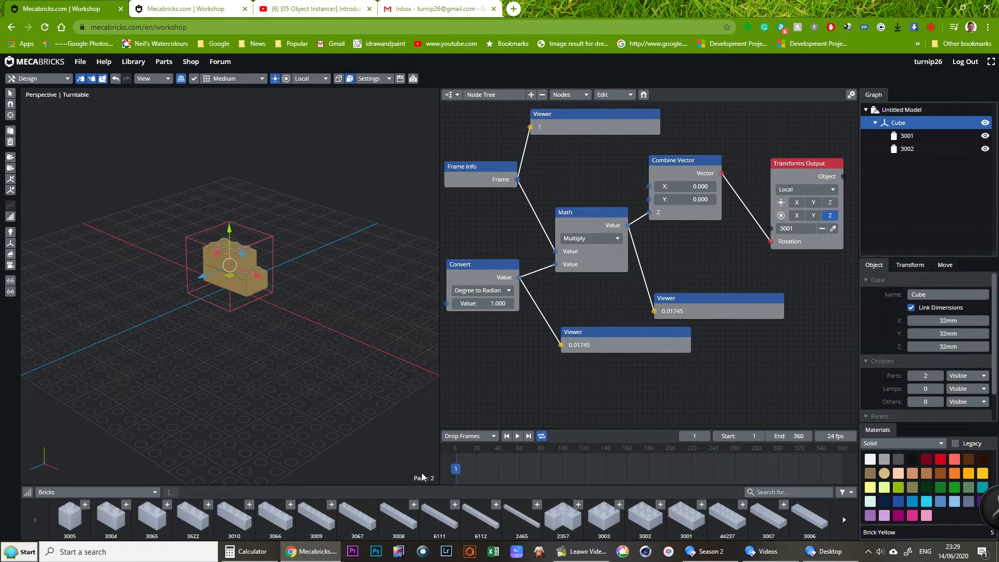
Set the Cube helper as the Transforms Output node's object, play the animation and return the timeline to frame 1.
{"action": "left_click", "coordinate": [834, 230]}
{"action": "left_click", "coordinate": [230, 269]}
{"action": "left_click", "coordinate": [517, 437]}
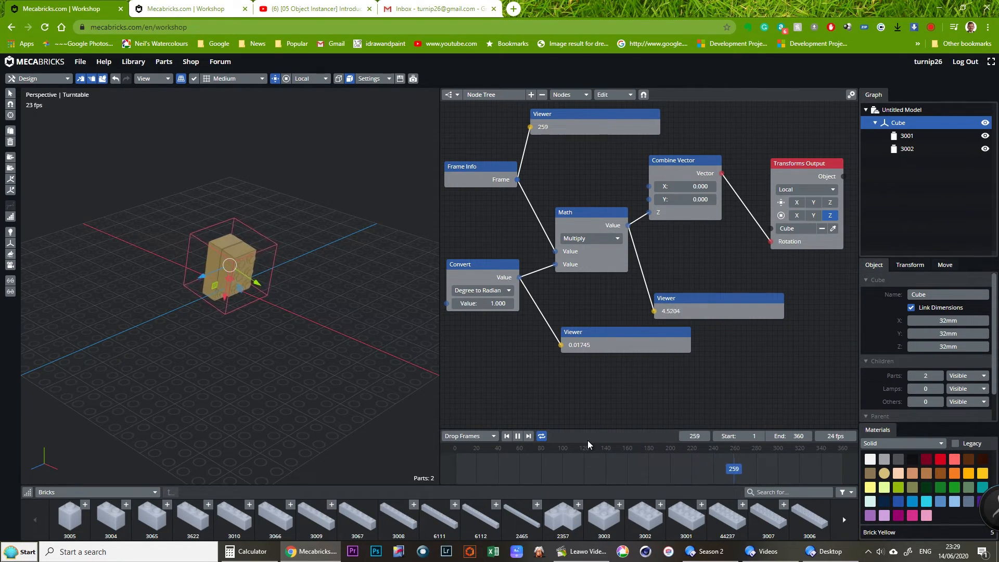
{"action": "left_click", "coordinate": [517, 436]}
{"action": "left_click_drag", "start_coordinate": [795, 470], "coordinate": [402, 479]}
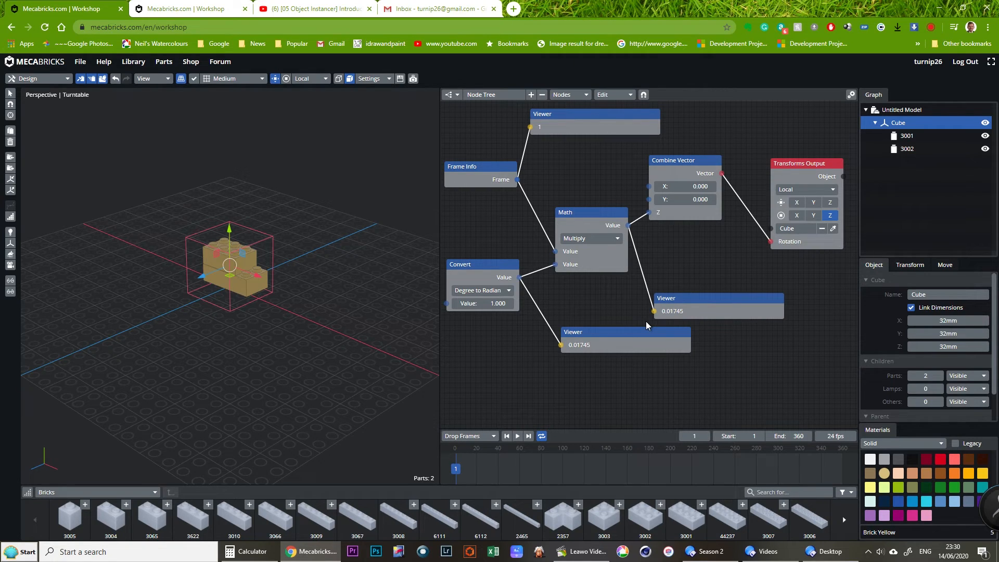
Add a 2x2 brick (3003) on top of the 2x3 brick, play the animation briefly and return the timeline to frame 1.
{"action": "left_click", "coordinate": [235, 263]}
{"action": "left_click", "coordinate": [606, 526]}
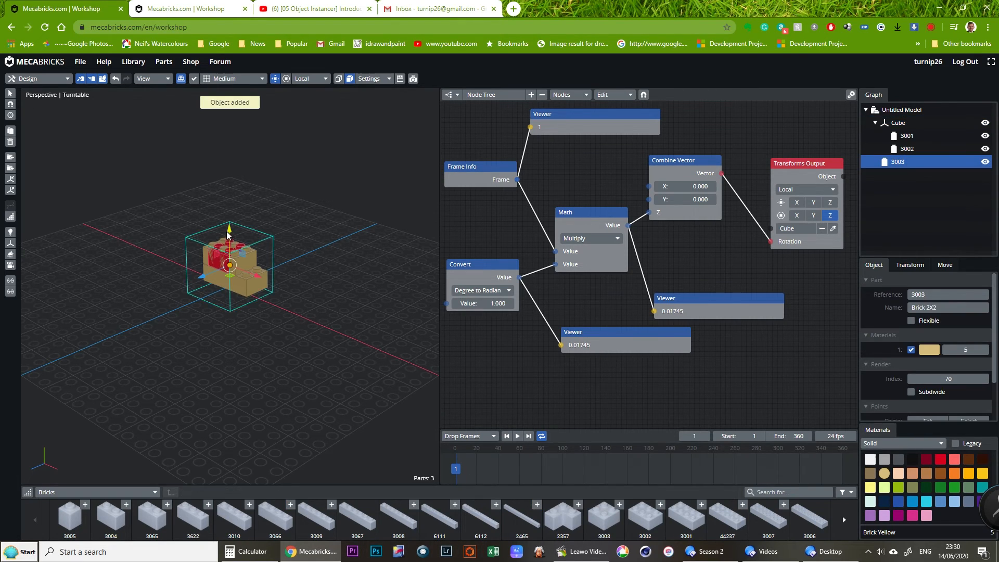
{"action": "left_click_drag", "start_coordinate": [226, 232], "coordinate": [249, 256]}
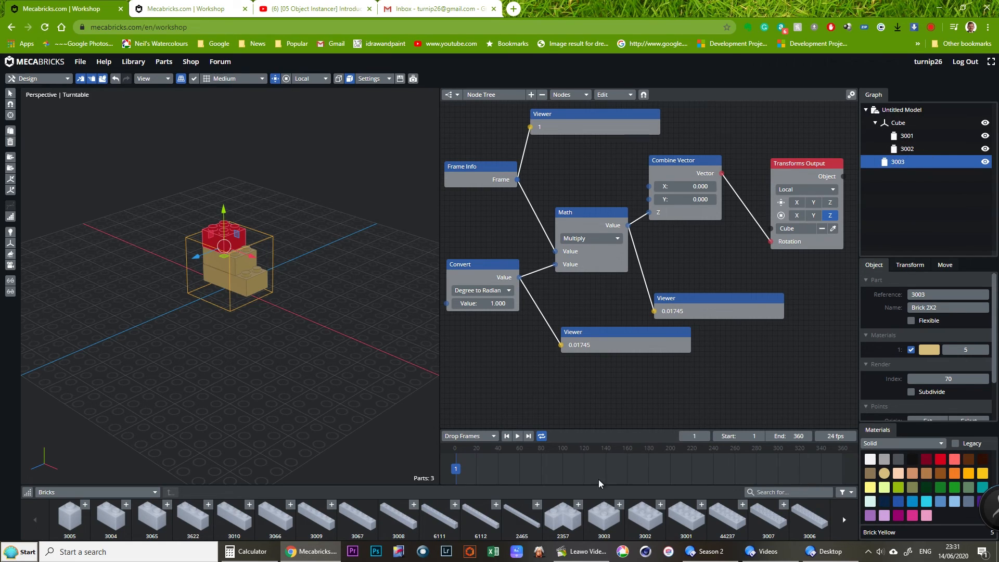
{"action": "left_click", "coordinate": [518, 436]}
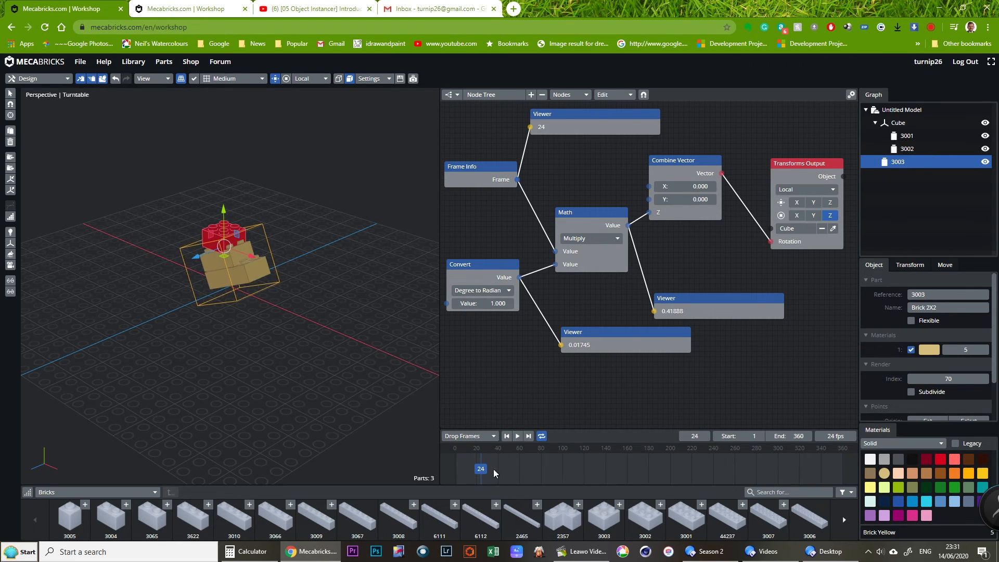
{"action": "left_click_drag", "start_coordinate": [484, 473], "coordinate": [453, 471]}
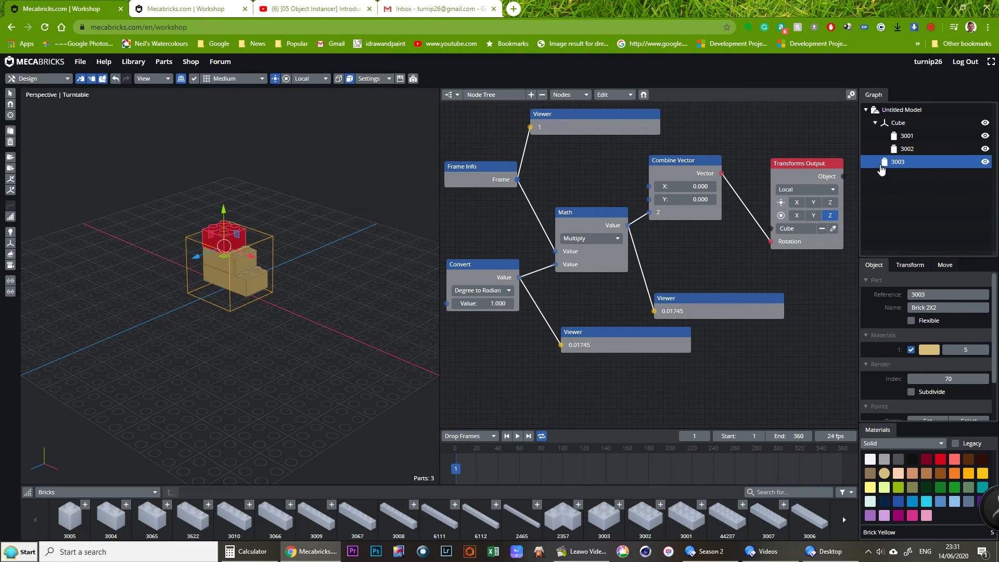
Nest brick 3003 under the Cube helper, play the animation and return the timeline to frame 1.
{"action": "left_click_drag", "start_coordinate": [892, 164], "coordinate": [906, 127]}
{"action": "left_click", "coordinate": [516, 436]}
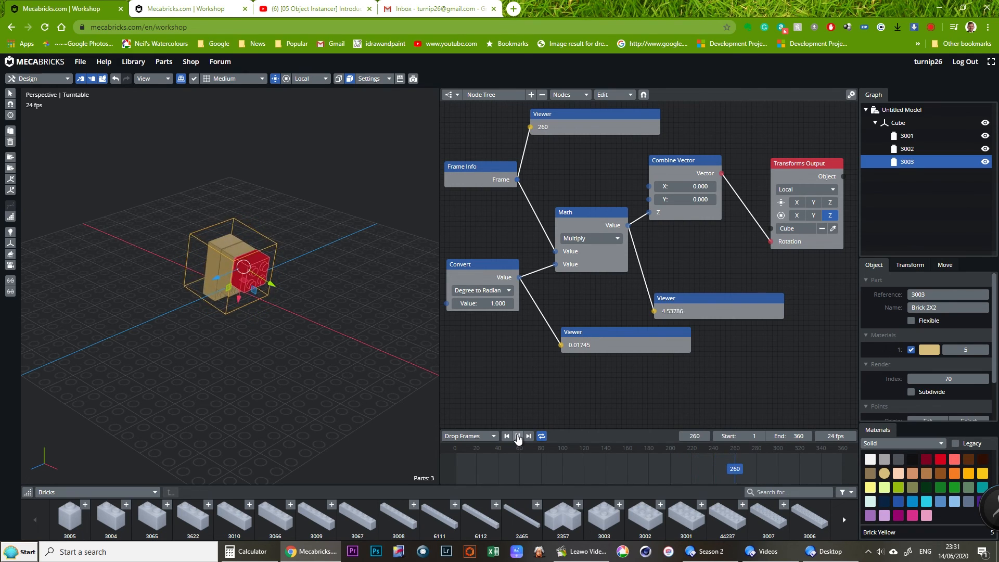
{"action": "left_click", "coordinate": [517, 436]}
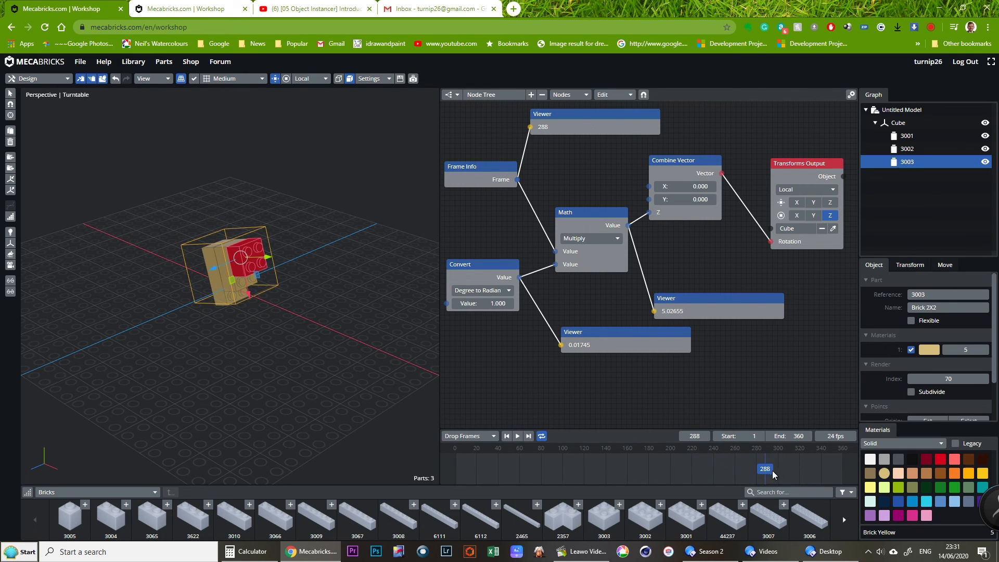
{"action": "left_click_drag", "start_coordinate": [760, 468], "coordinate": [417, 477]}
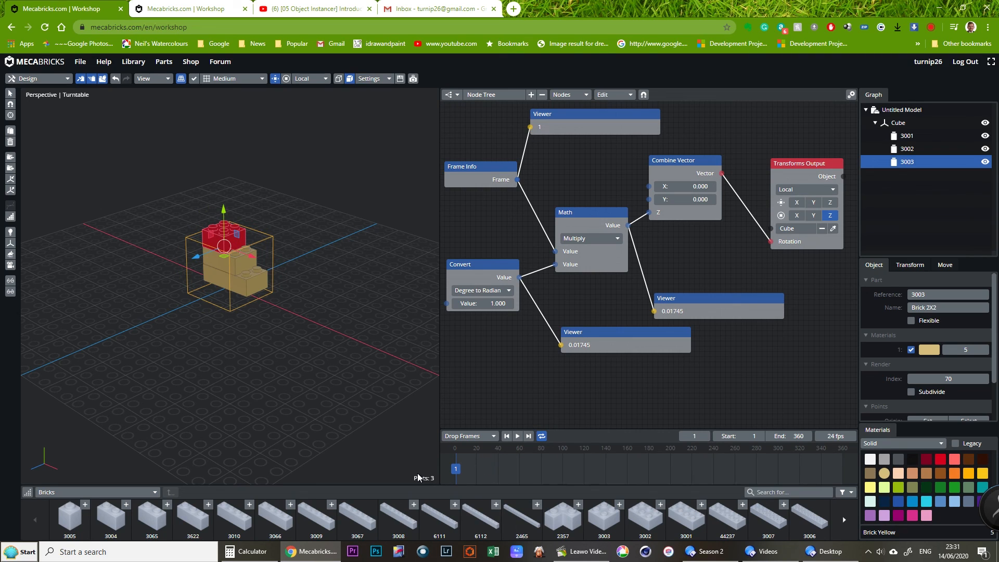